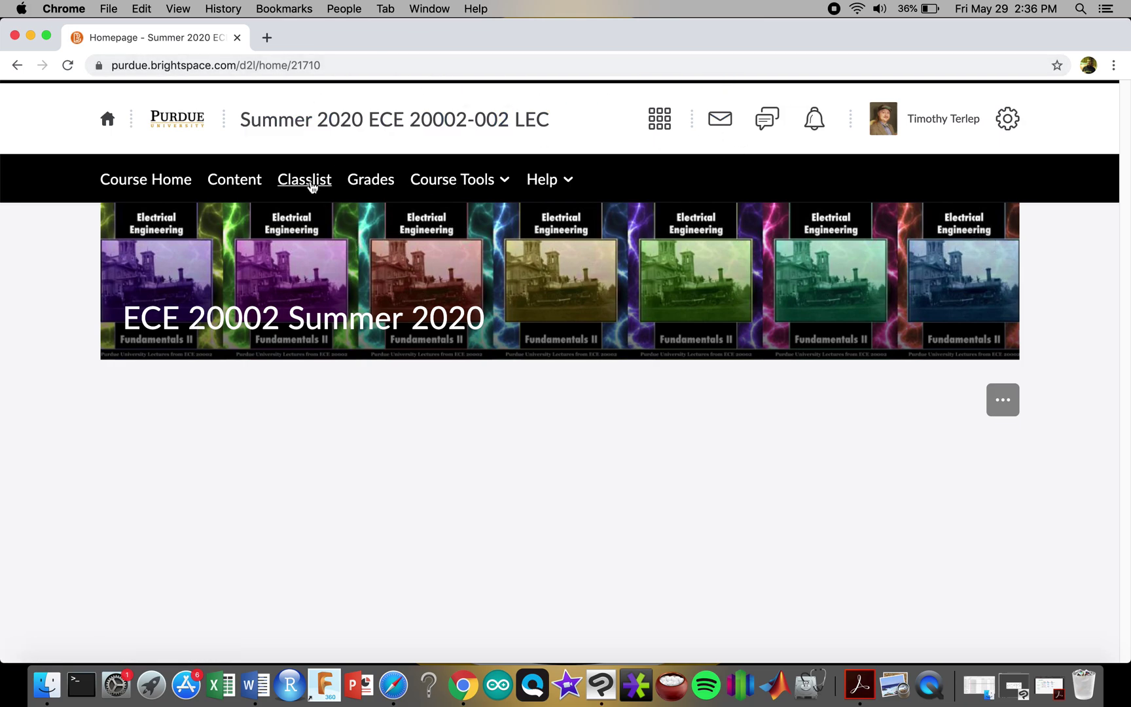
- Switch to Learner view, reopen the Summer 2020 ECE 20002 course, and view it as Learner again
left_click(944, 118)
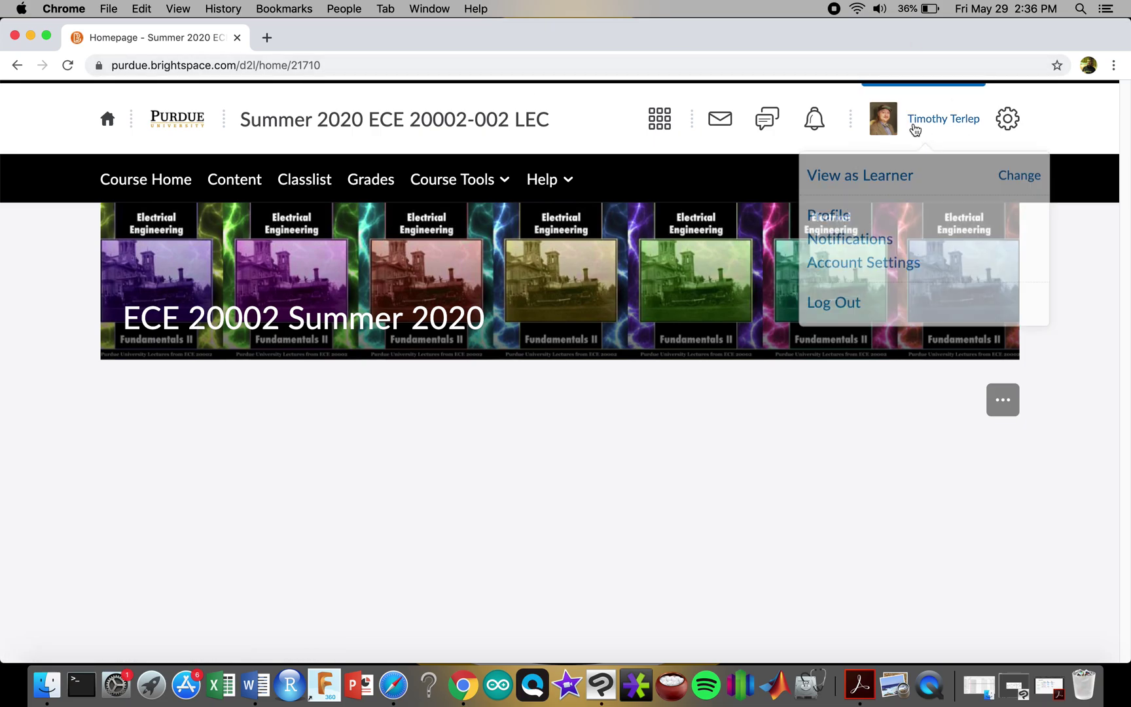
left_click(862, 180)
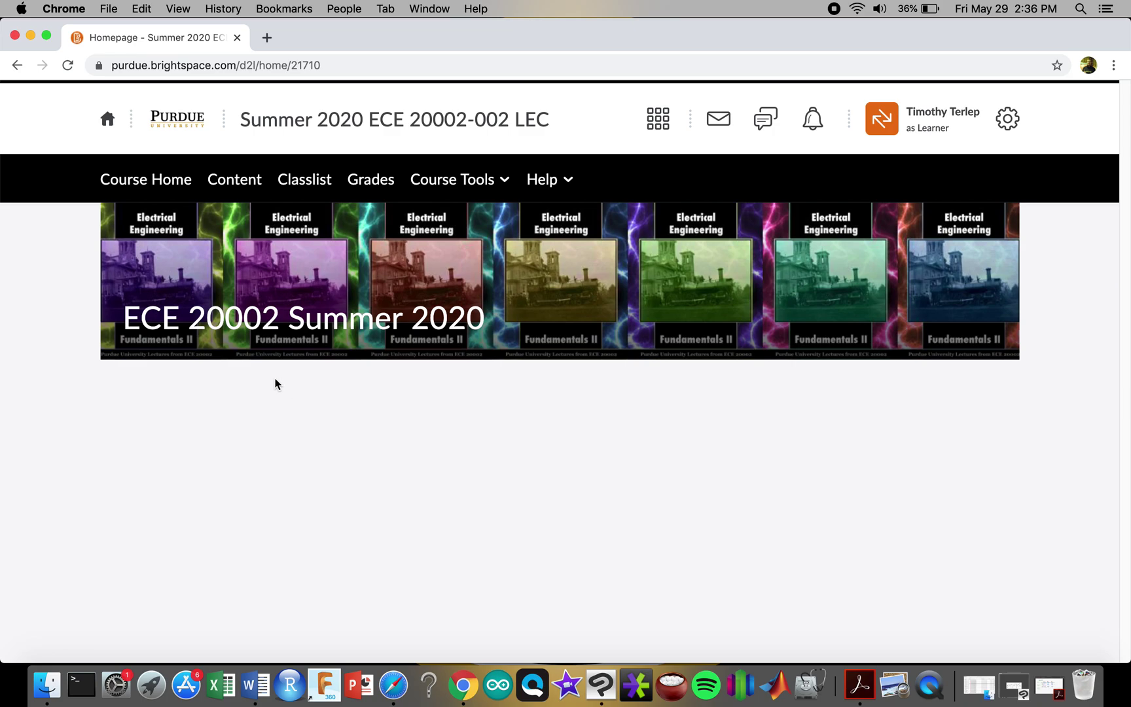
mouse_move(560, 282)
left_click(107, 118)
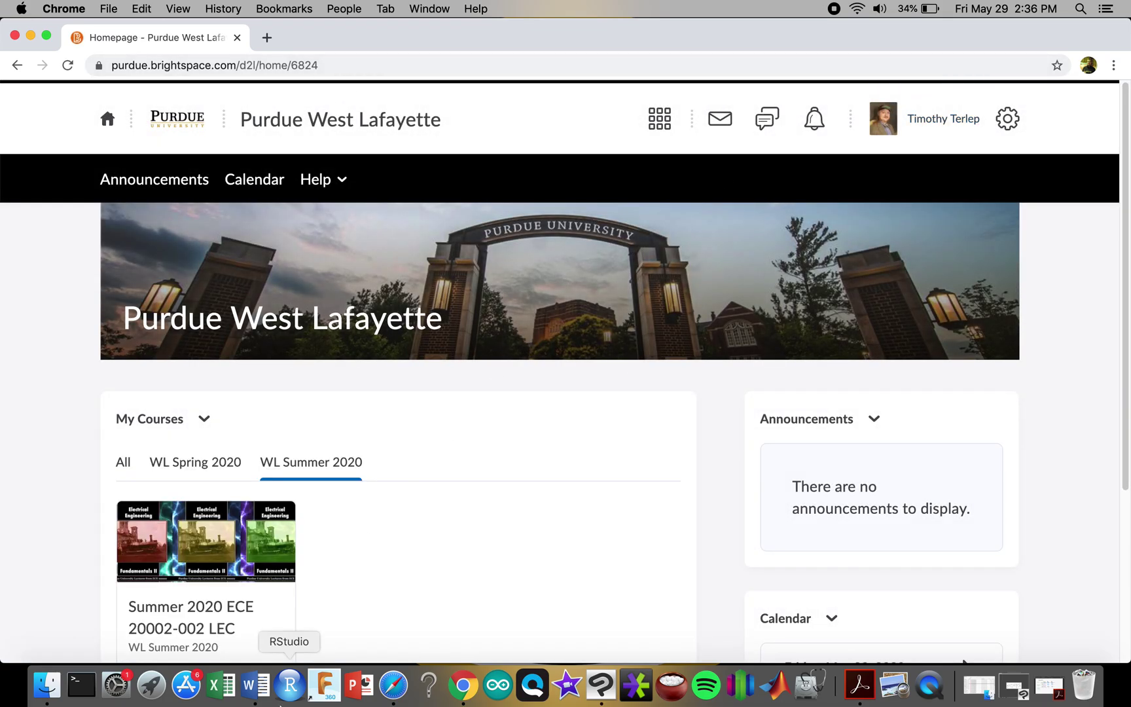
scroll(395, 608, "down", 5)
scroll(395, 608, "down", 5)
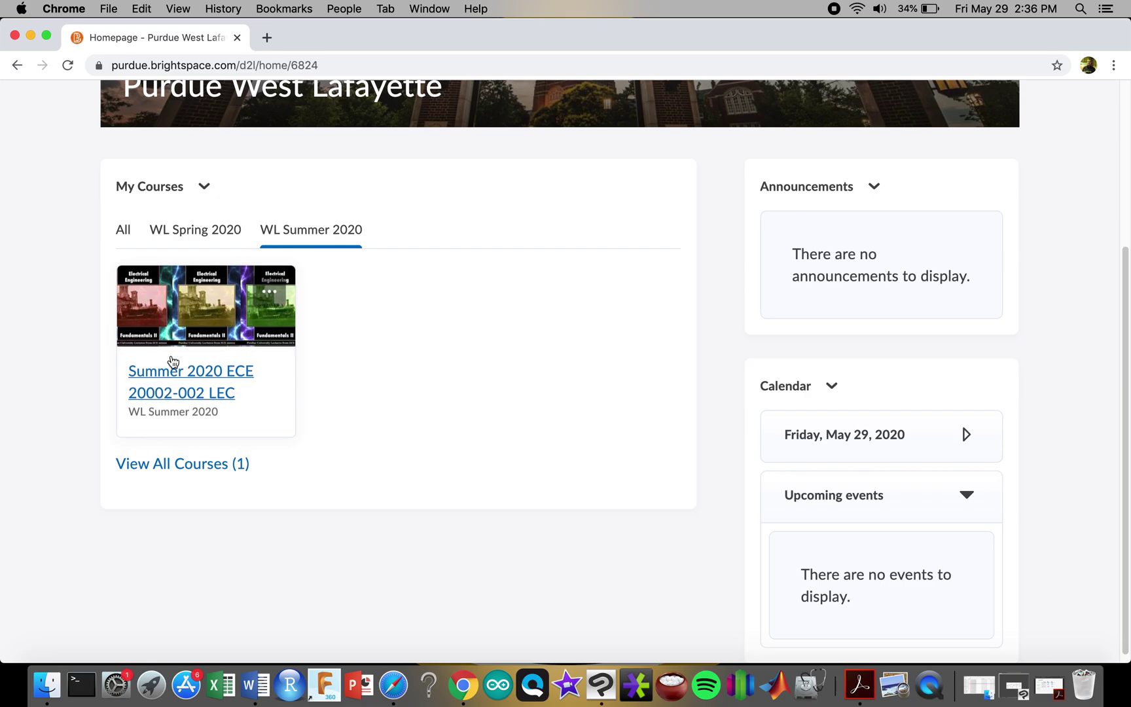
left_click(199, 373)
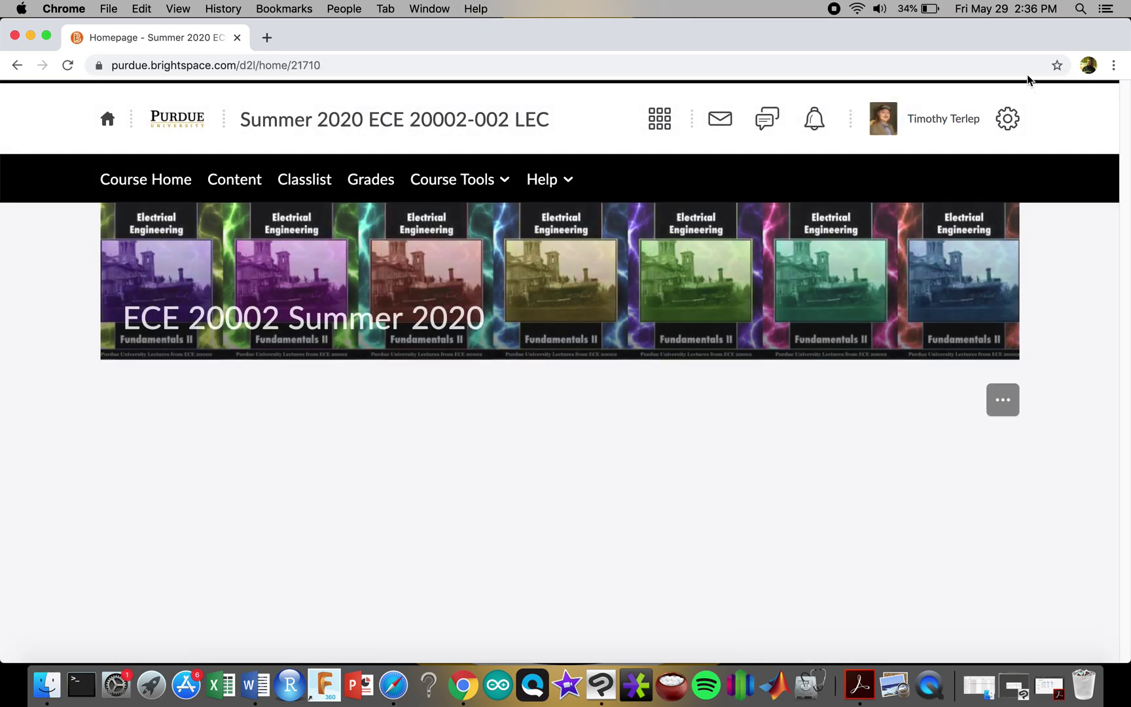
left_click(927, 118)
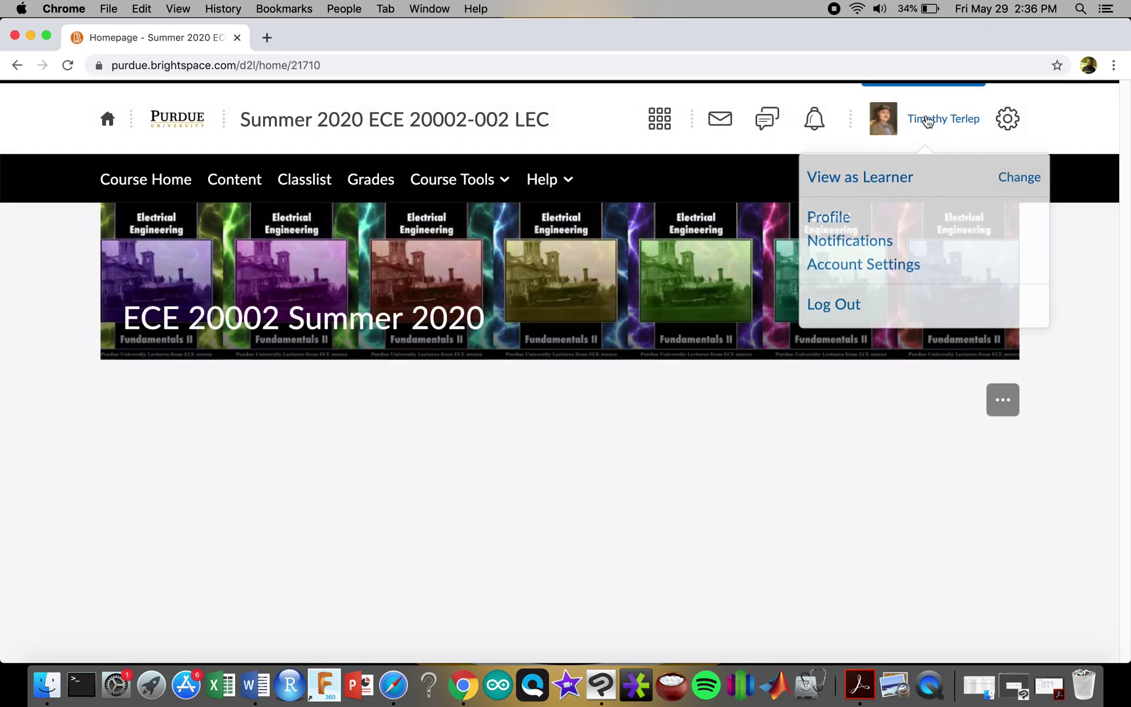
left_click(871, 178)
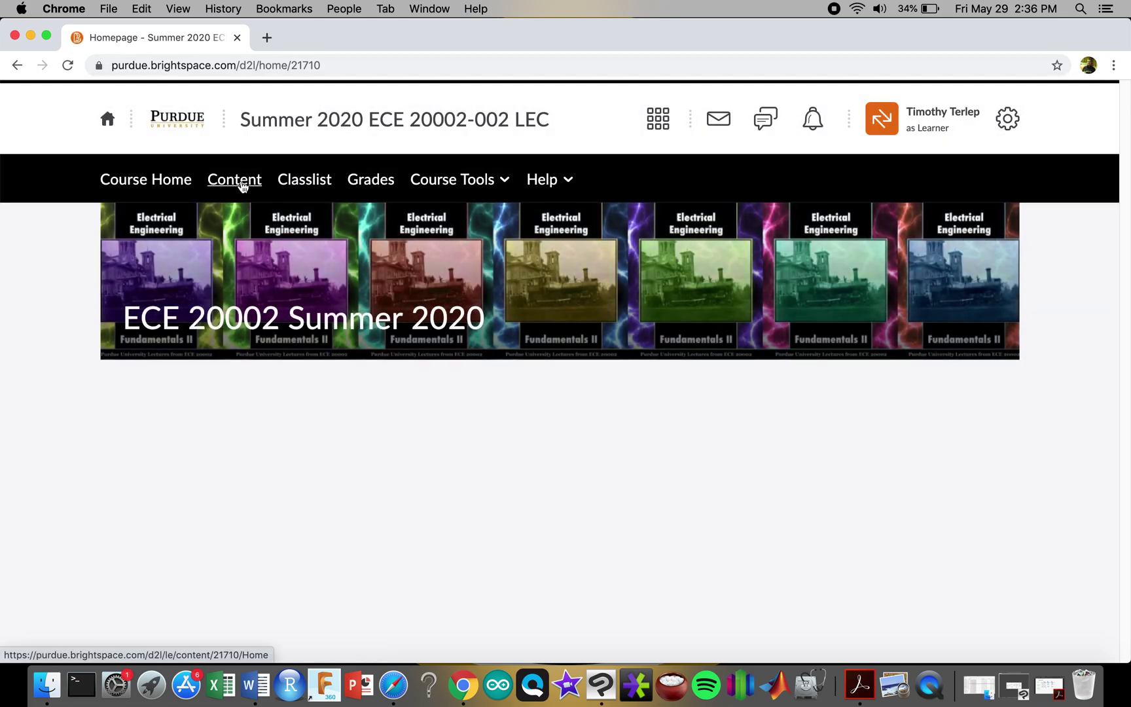
- In Content, browse the Table of Contents, Homework, and Lecture (Slides) modules
left_click(235, 179)
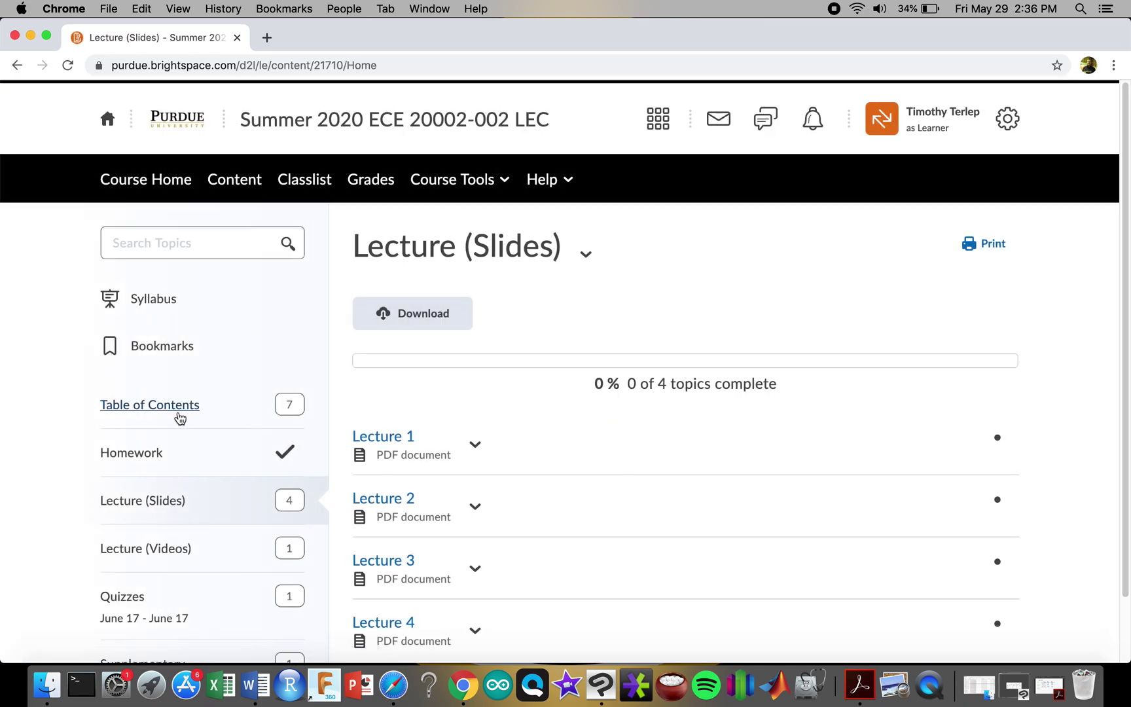
left_click(179, 415)
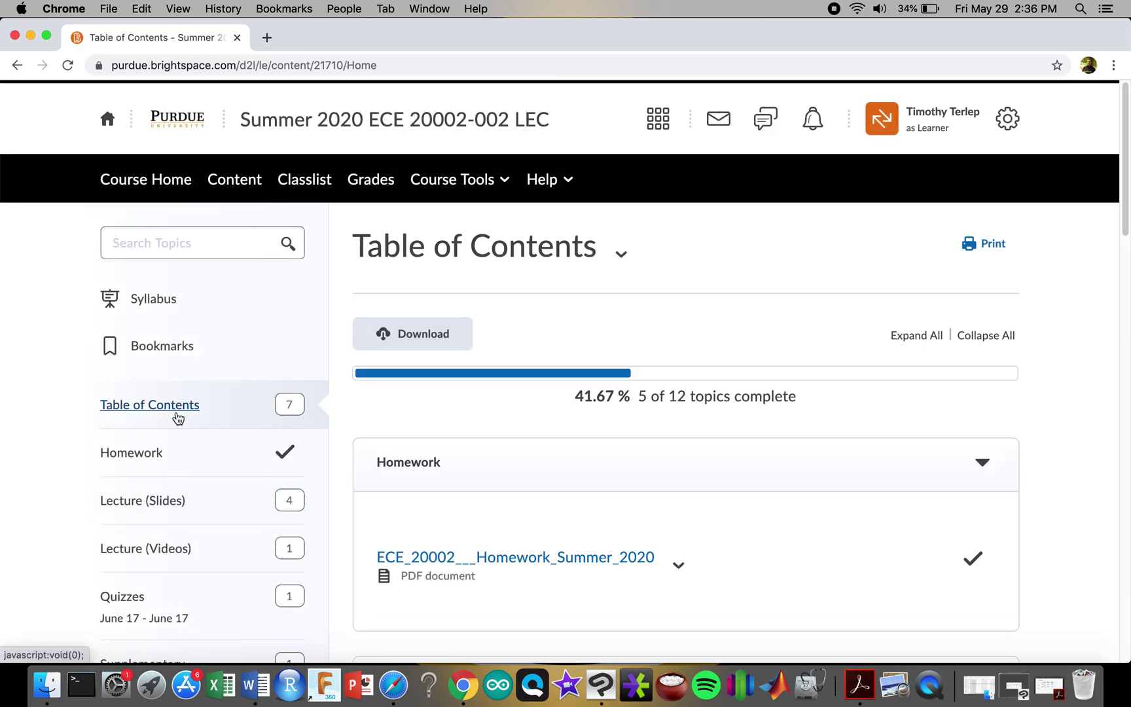
scroll(178, 418, "down", 2)
left_click(150, 340)
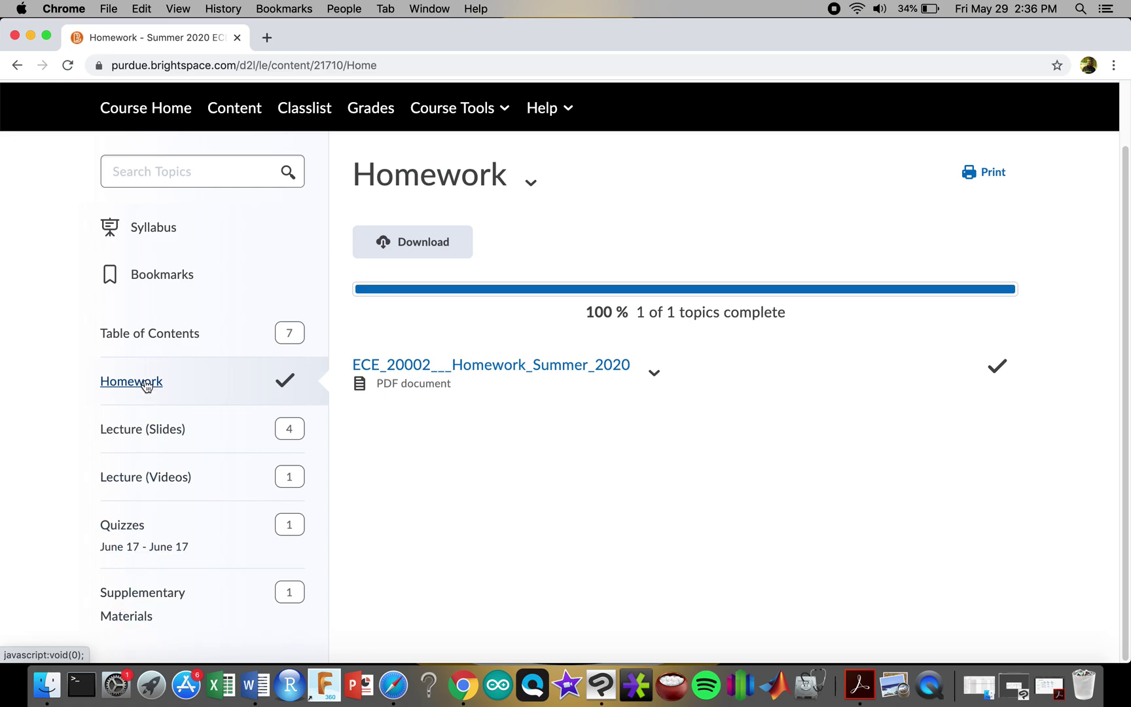
left_click(150, 430)
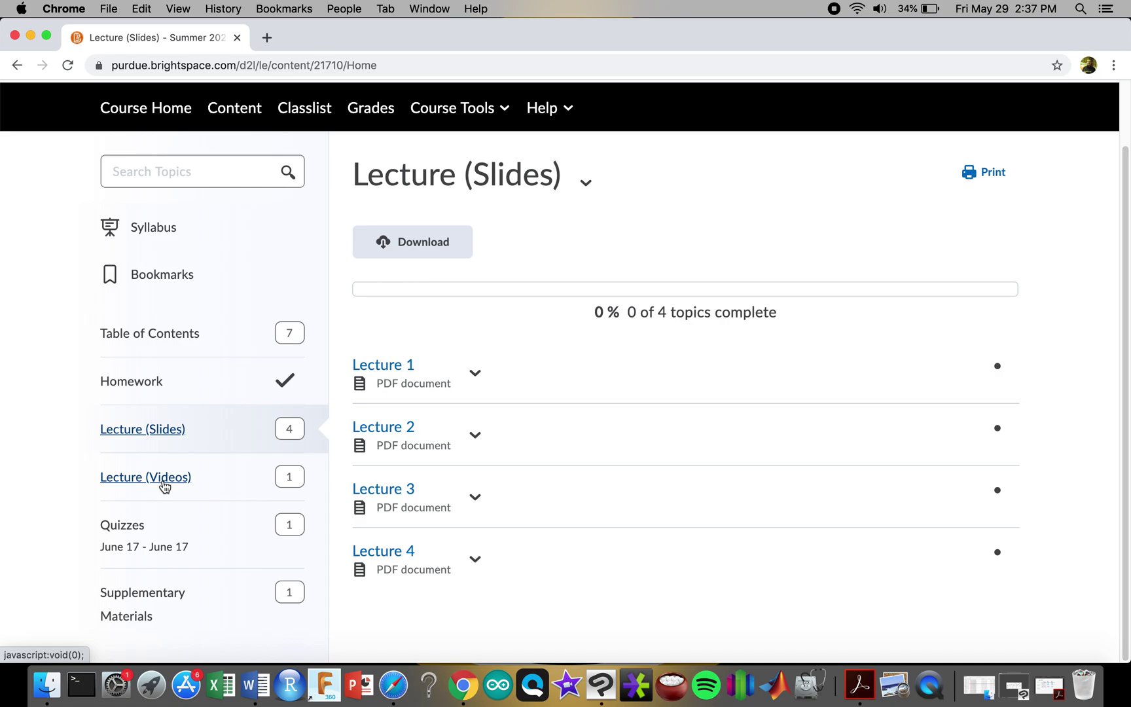
- Open the Lecture (Videos) module listing Lectures 1–4 with their YouTube links
left_click(165, 482)
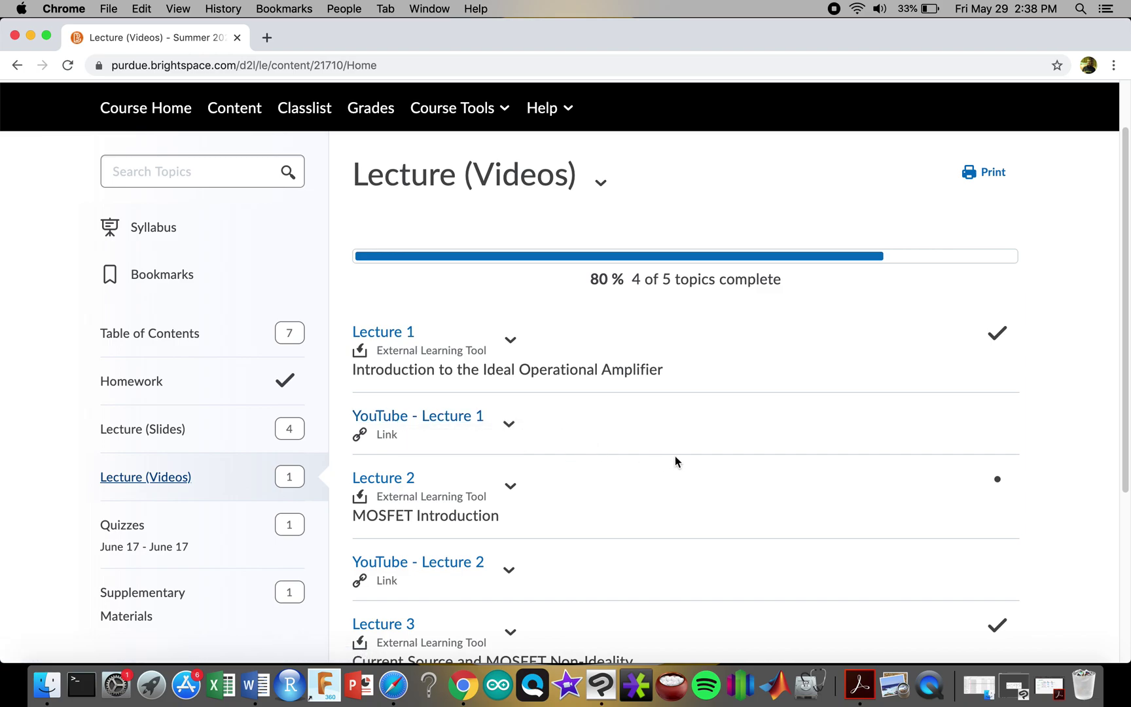
scroll(438, 460, "down", 3)
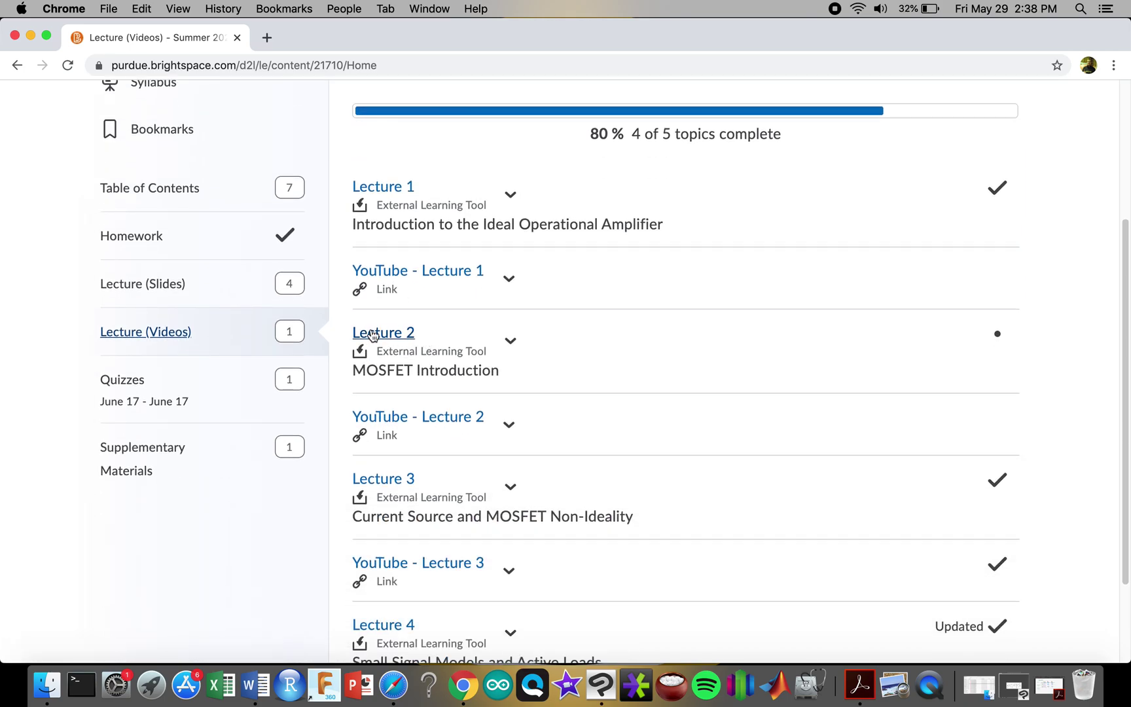
scroll(373, 335, "down", 1)
scroll(389, 319, "down", 2)
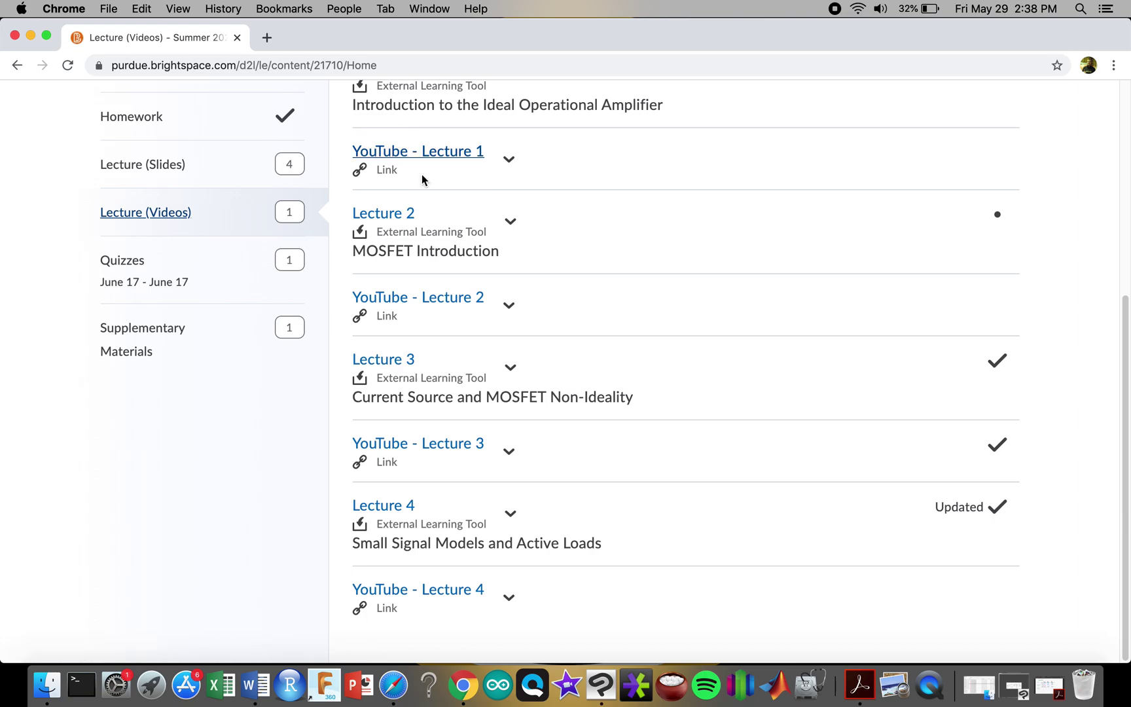
scroll(423, 179, "up", 2)
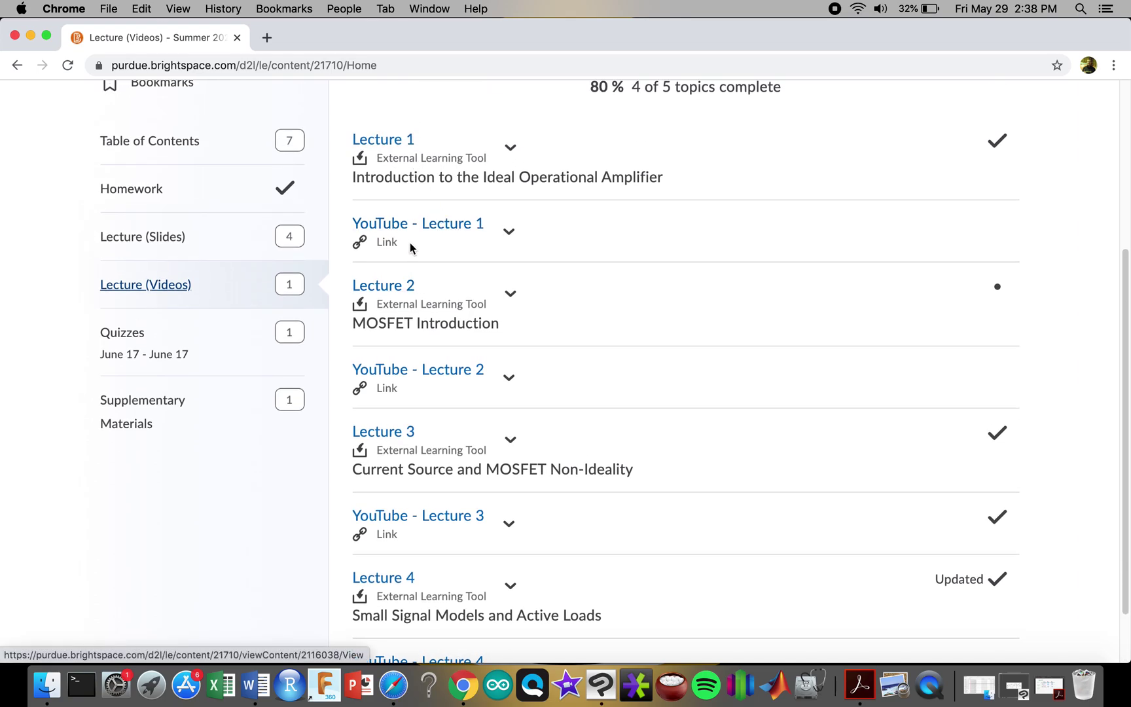
scroll(406, 451, "down", 2)
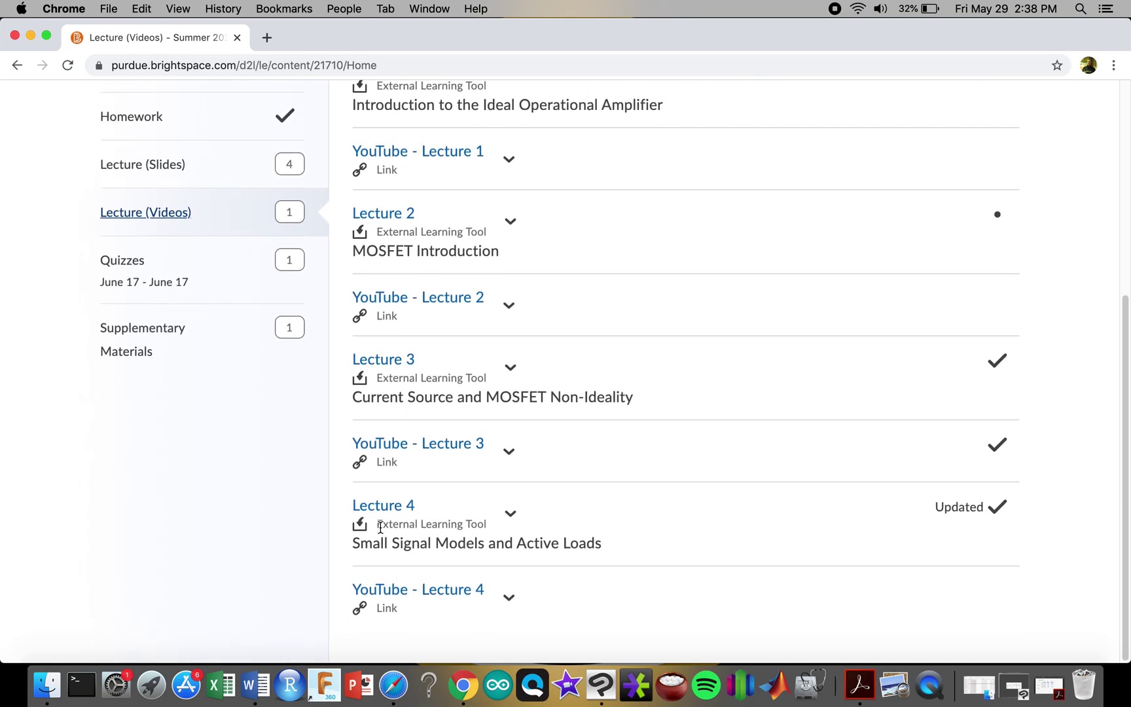
scroll(661, 542, "up", 3)
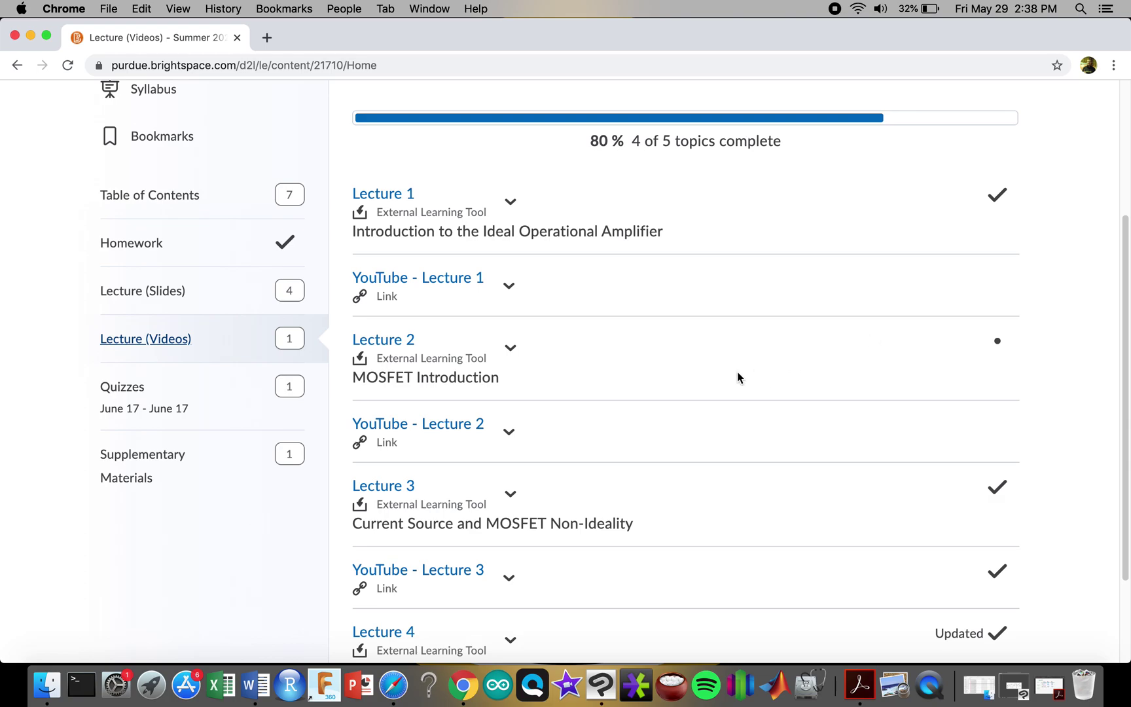
scroll(749, 436, "down", 4)
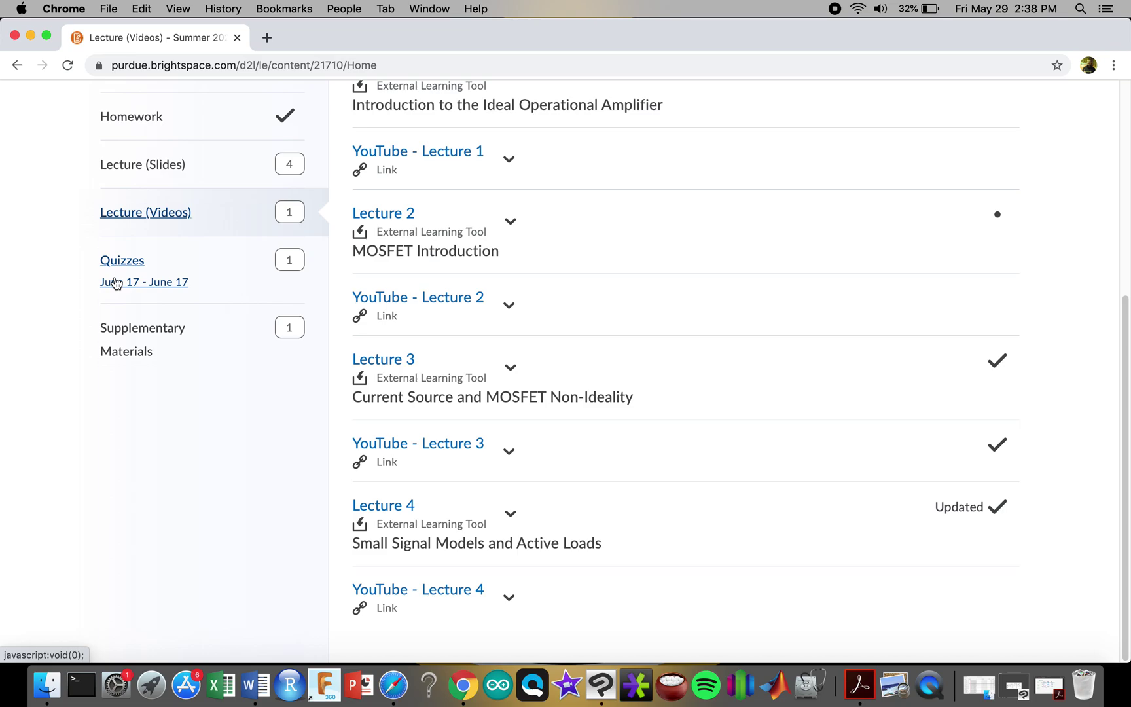
- Open Quizzes, highlight Quiz 0's due date and 2:30 PM start time, and check its options menu
left_click(123, 274)
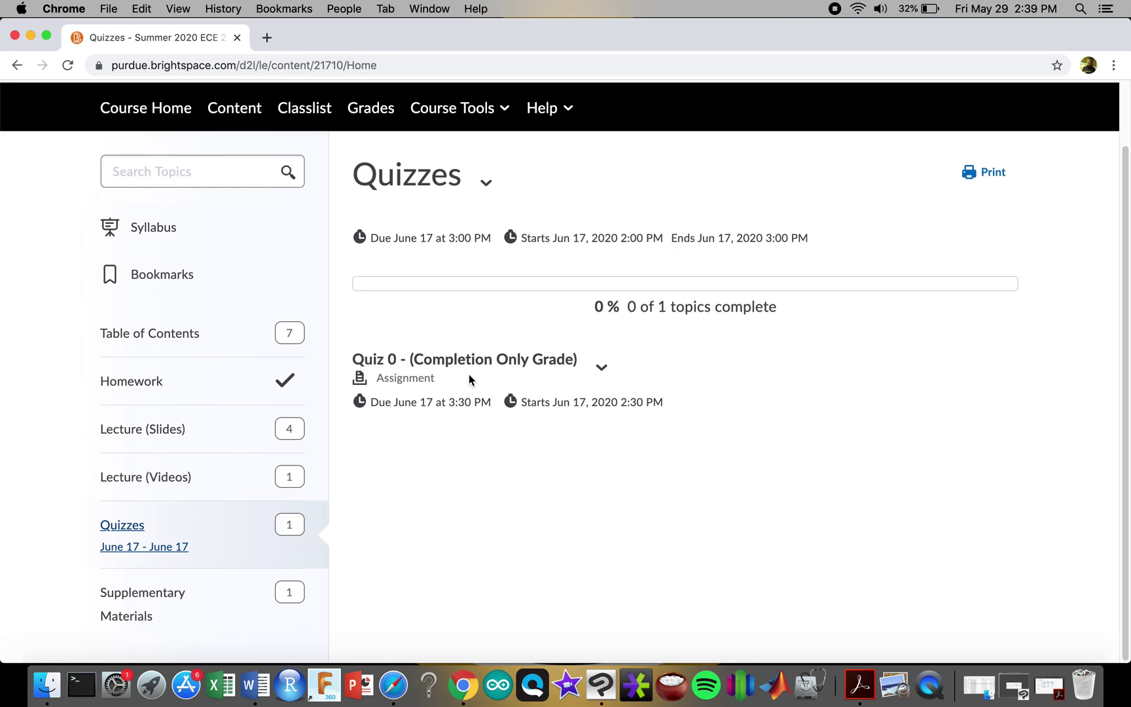
left_click_drag(395, 403, 454, 402)
left_click_drag(553, 402, 665, 402)
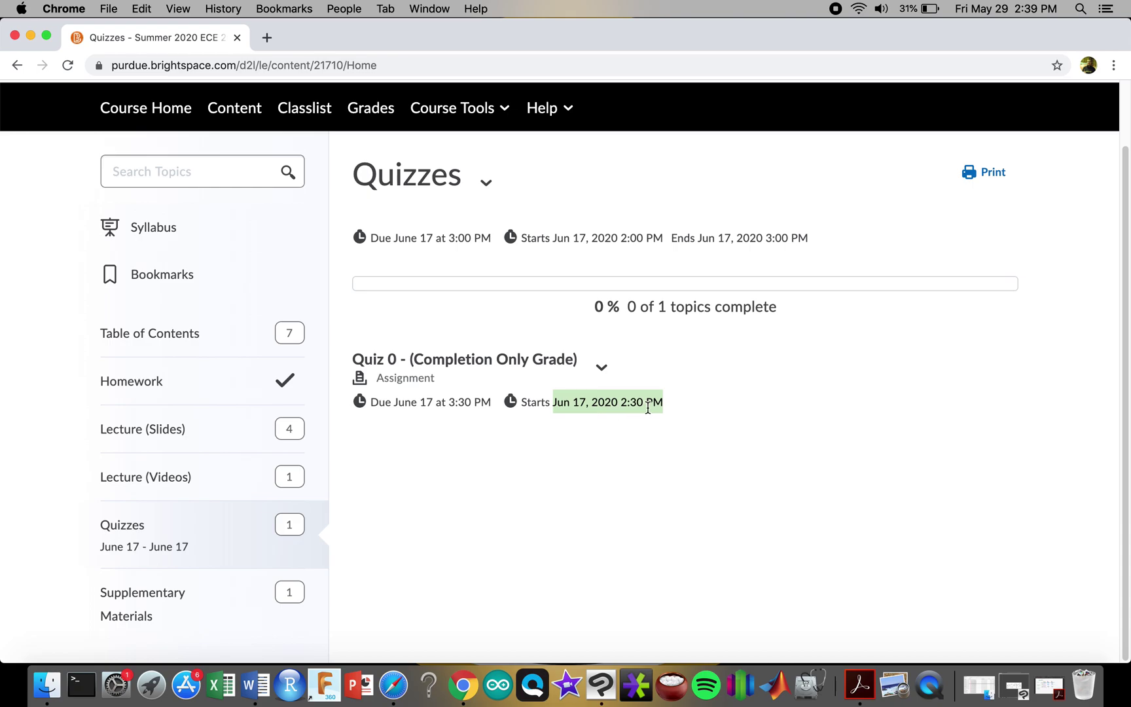
left_click(600, 372)
left_click(809, 397)
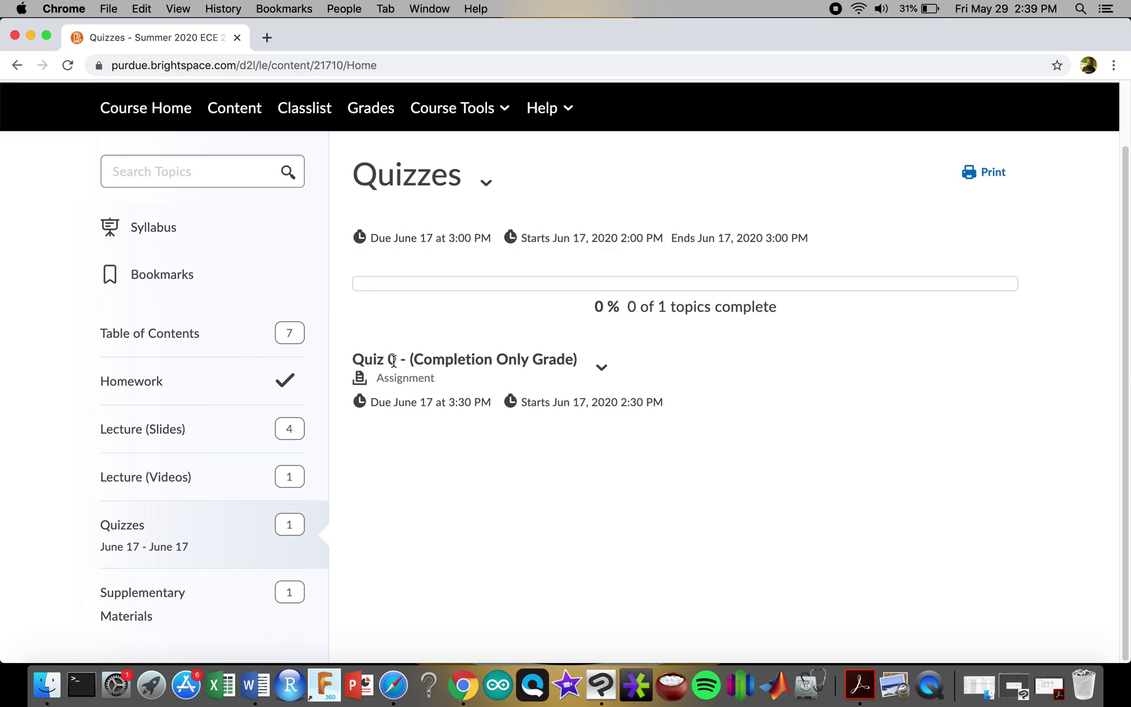
left_click_drag(620, 403, 665, 403)
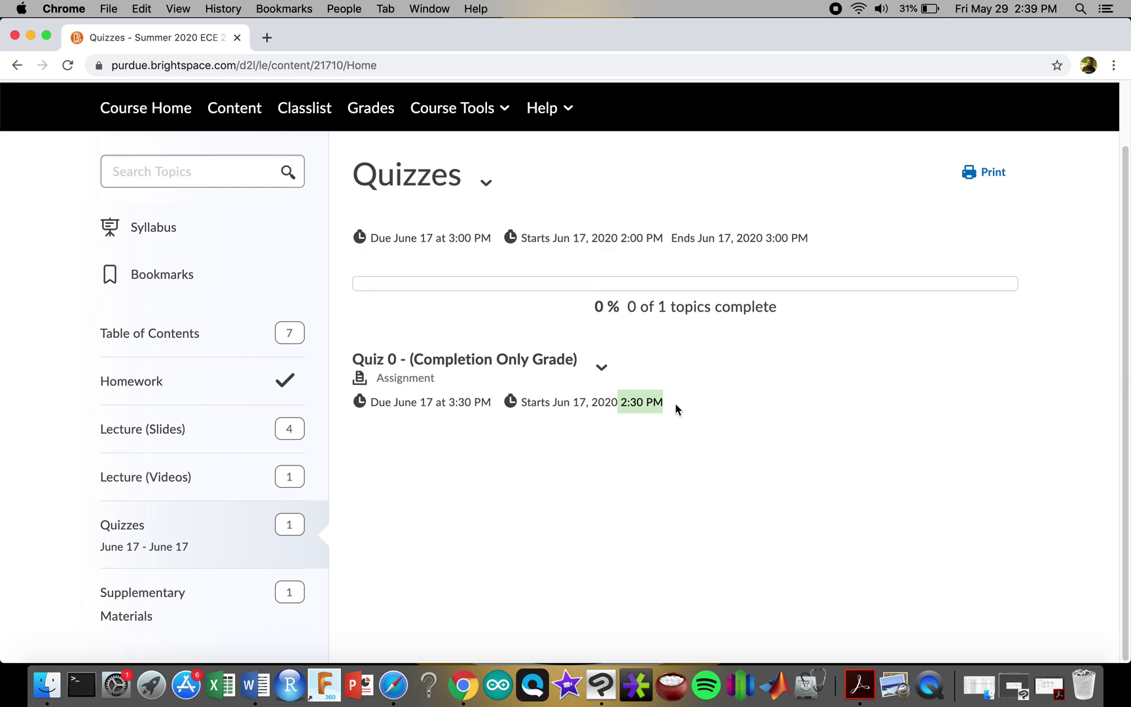
left_click(676, 408)
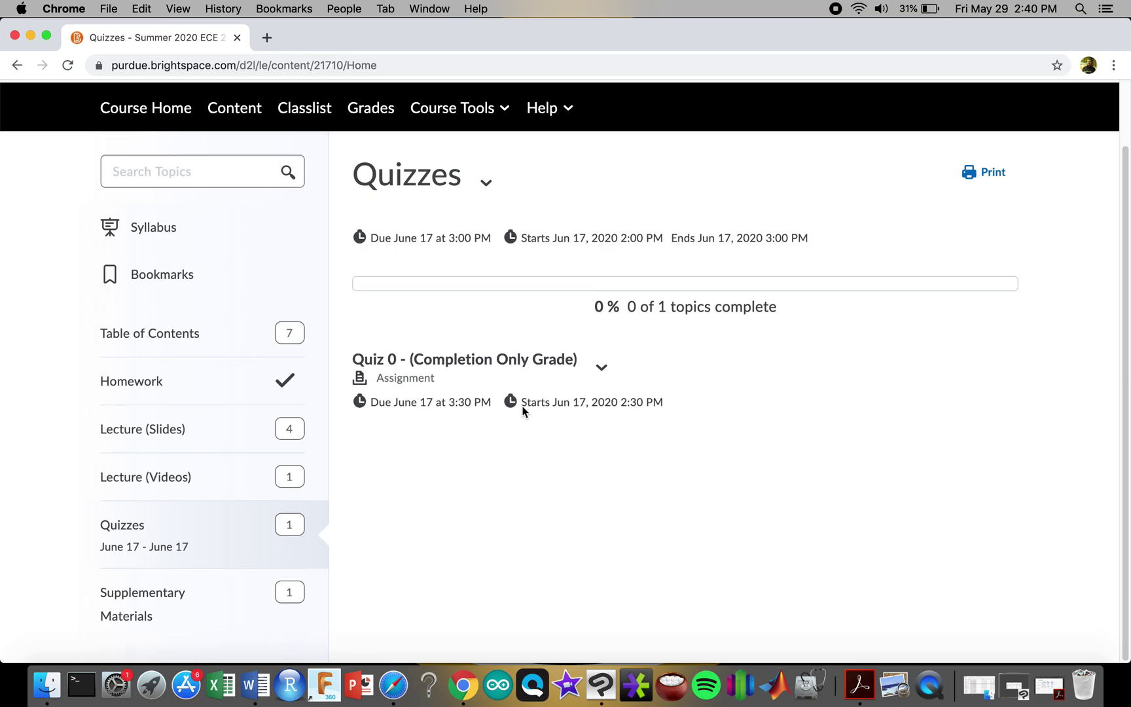
- View Supplementary Materials with the DP_FundI_Ch10-13 PDF, then bring up the Course Tools list
left_click(142, 599)
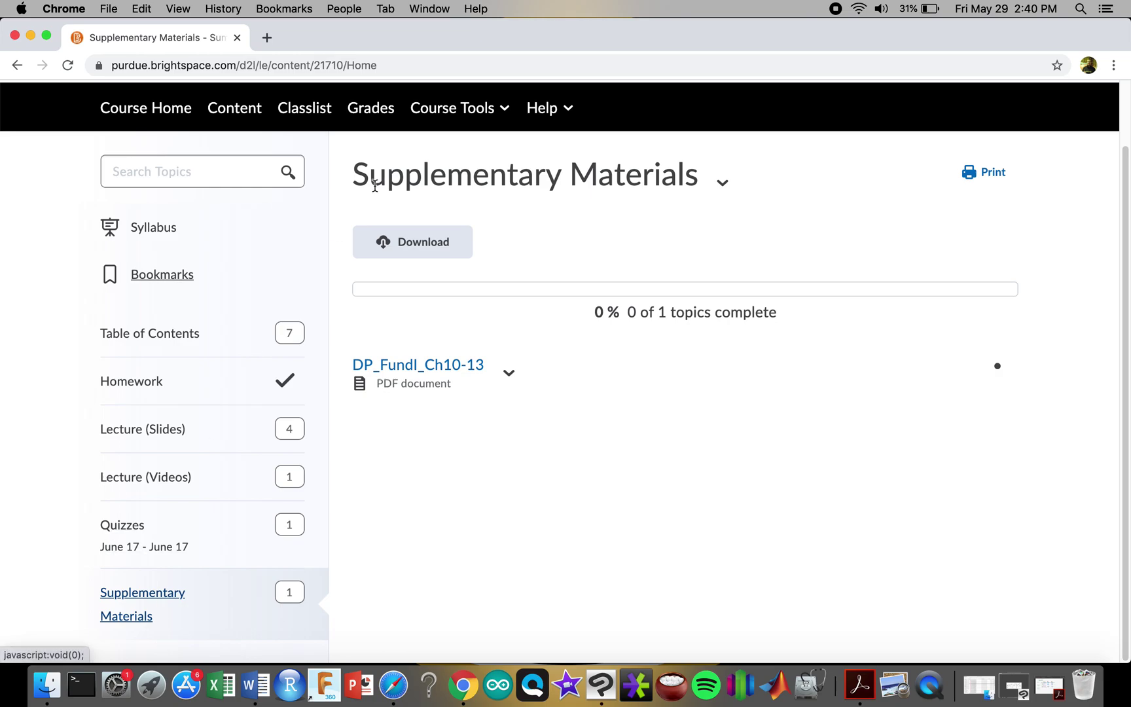
left_click(234, 108)
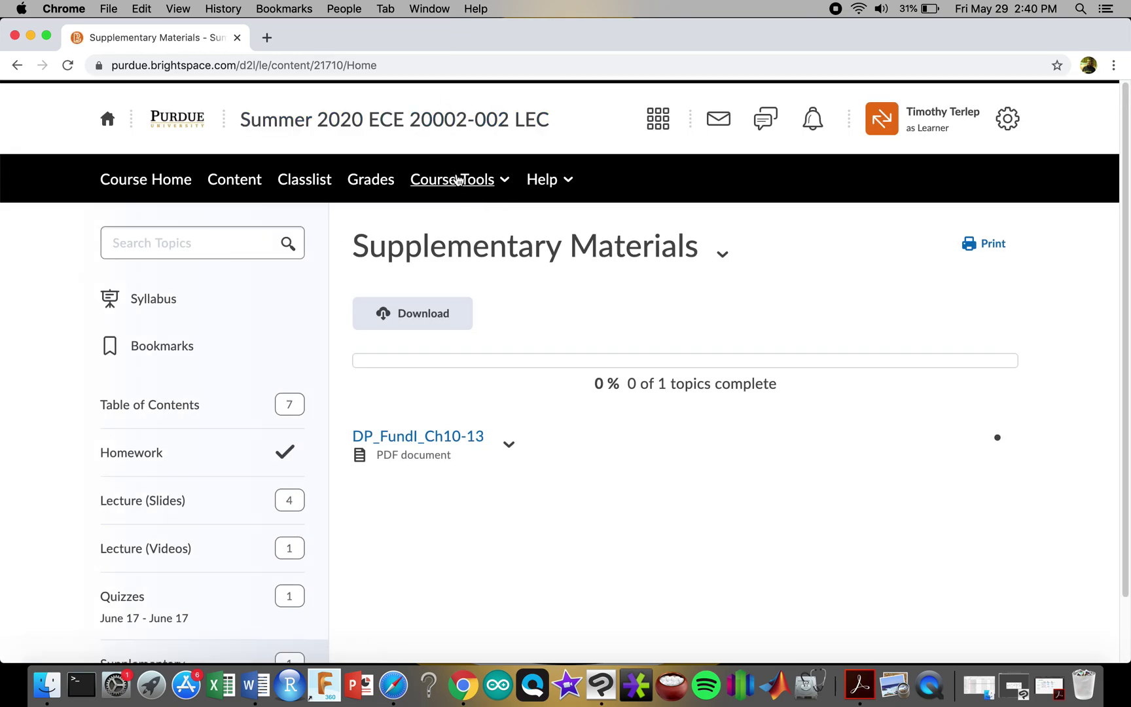
left_click(457, 179)
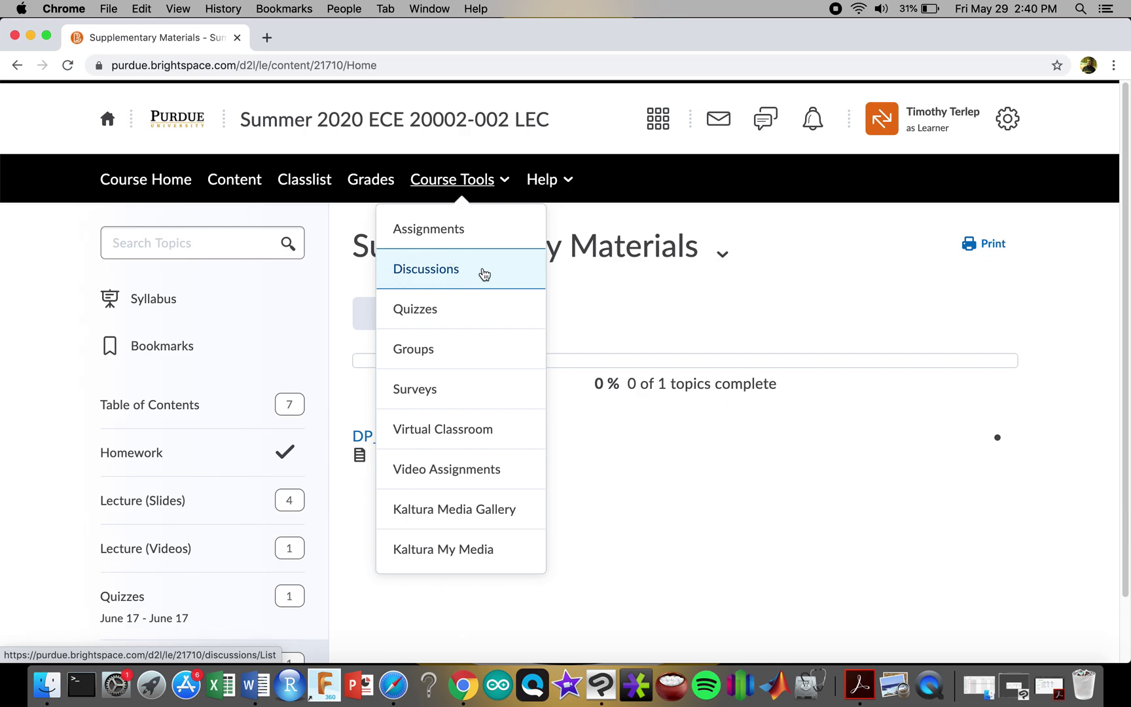
- Open Discussions to view the Casual Conversation, Homework Discussion, and Lectures & Slides topics
left_click(484, 273)
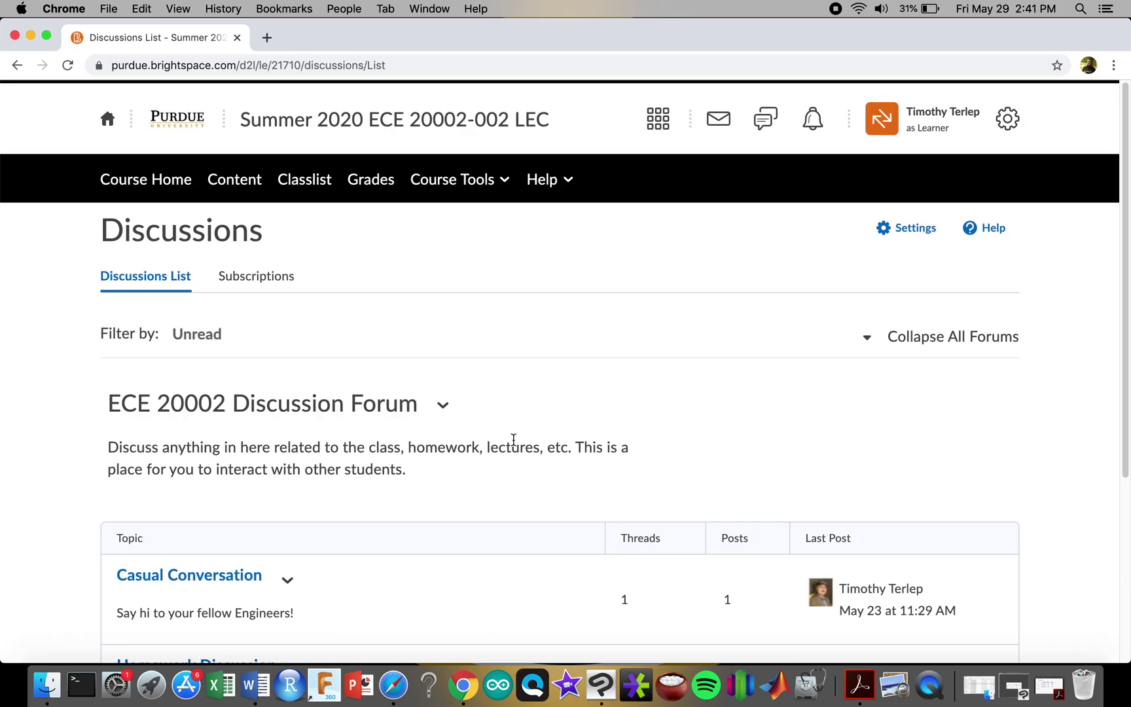
scroll(514, 440, "down", 3)
scroll(513, 439, "down", 1)
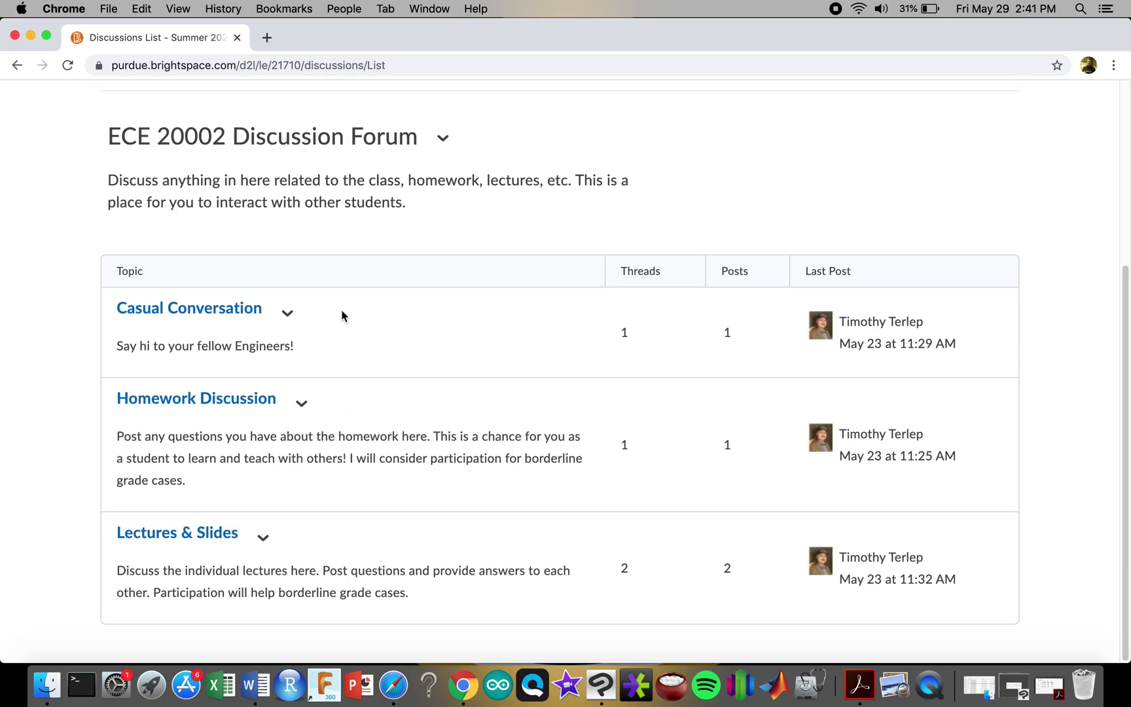
double_click(862, 321)
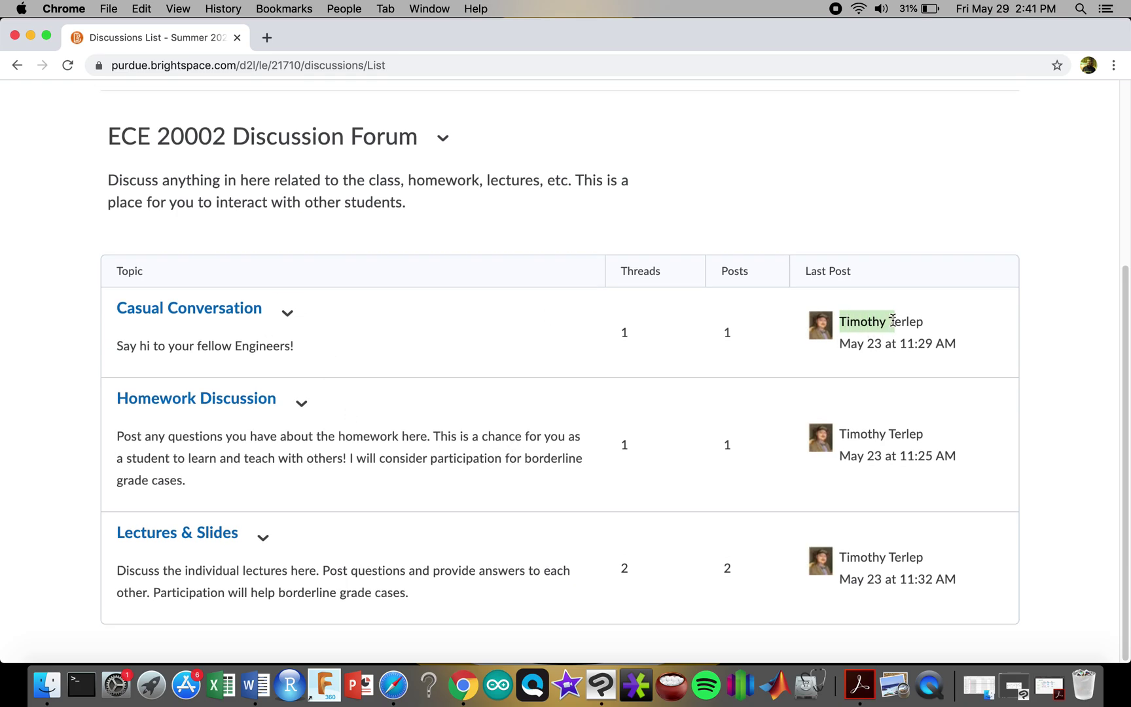
left_click(372, 305)
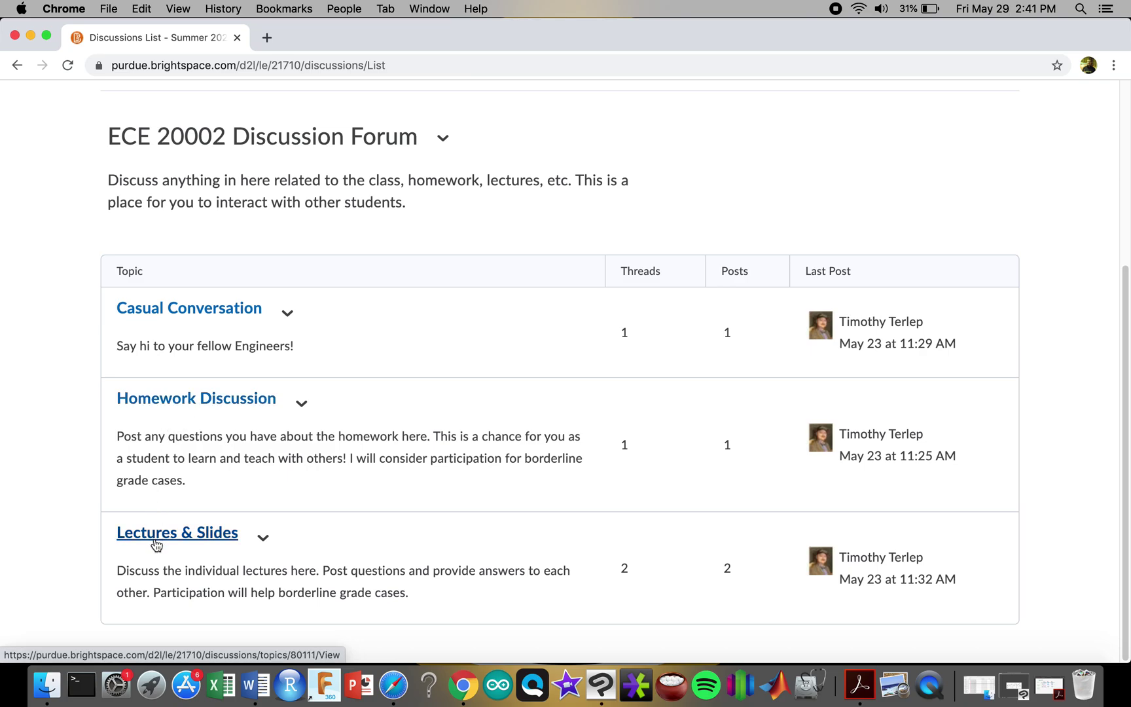
scroll(497, 411, "down", 2)
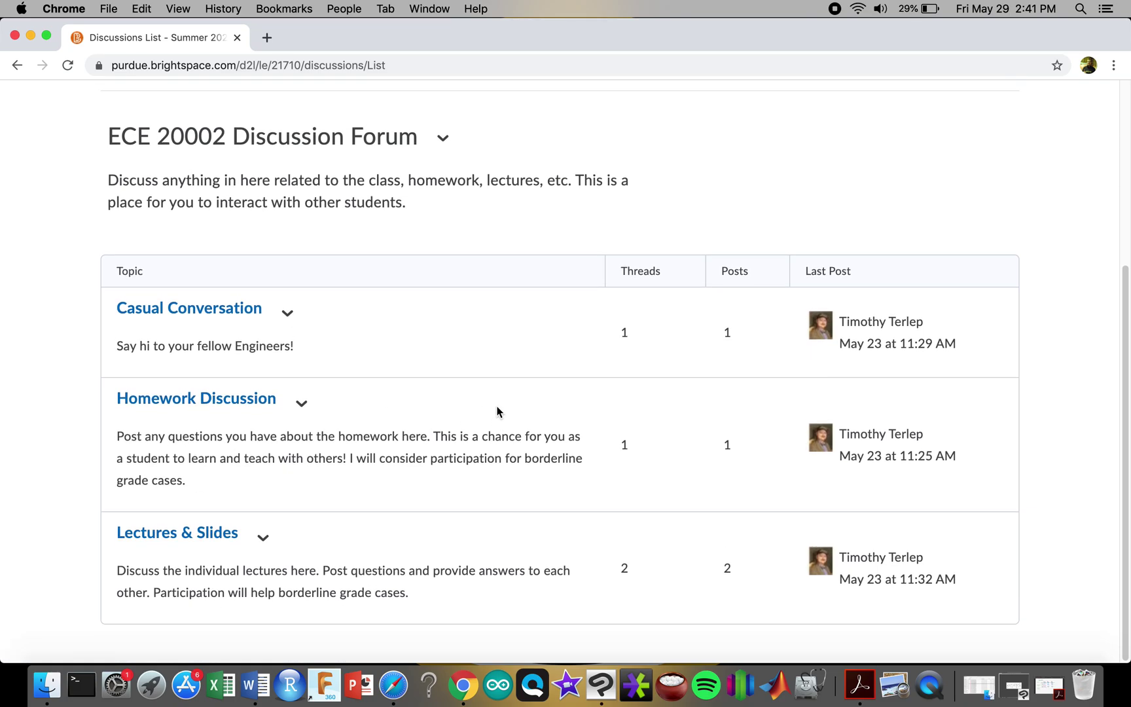
scroll(497, 411, "up", 5)
scroll(498, 410, "down", 2)
scroll(497, 410, "down", 2)
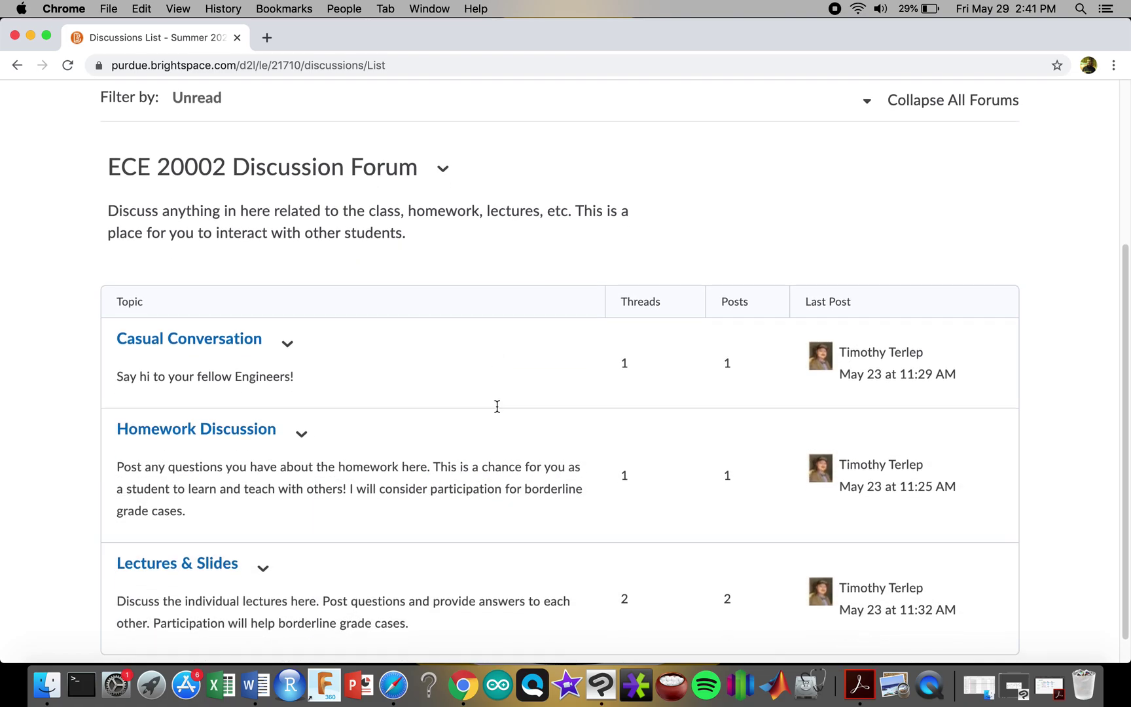
scroll(497, 407, "down", 2)
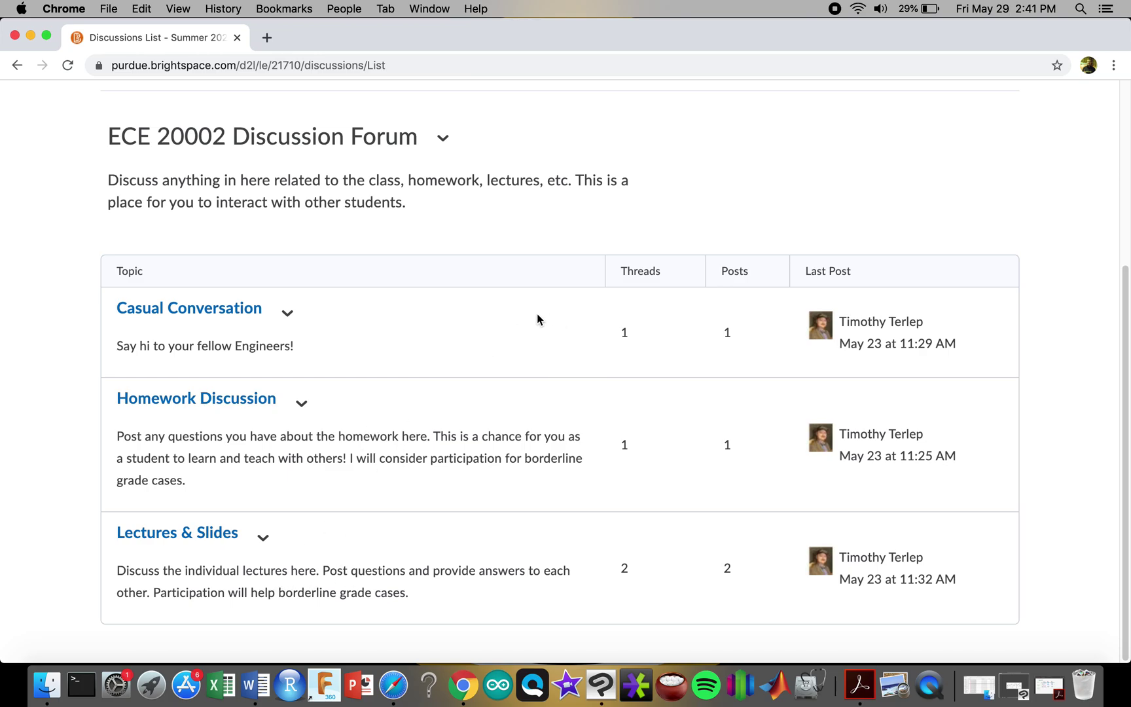
scroll(536, 314, "up", 3)
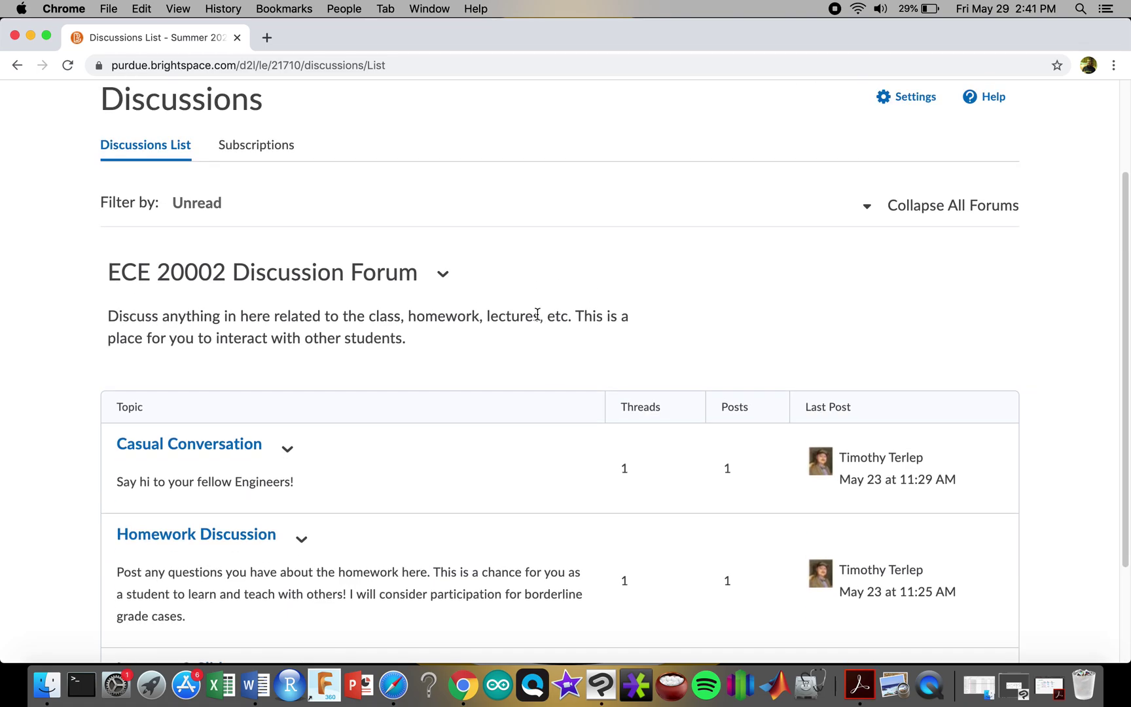
scroll(538, 315, "up", 3)
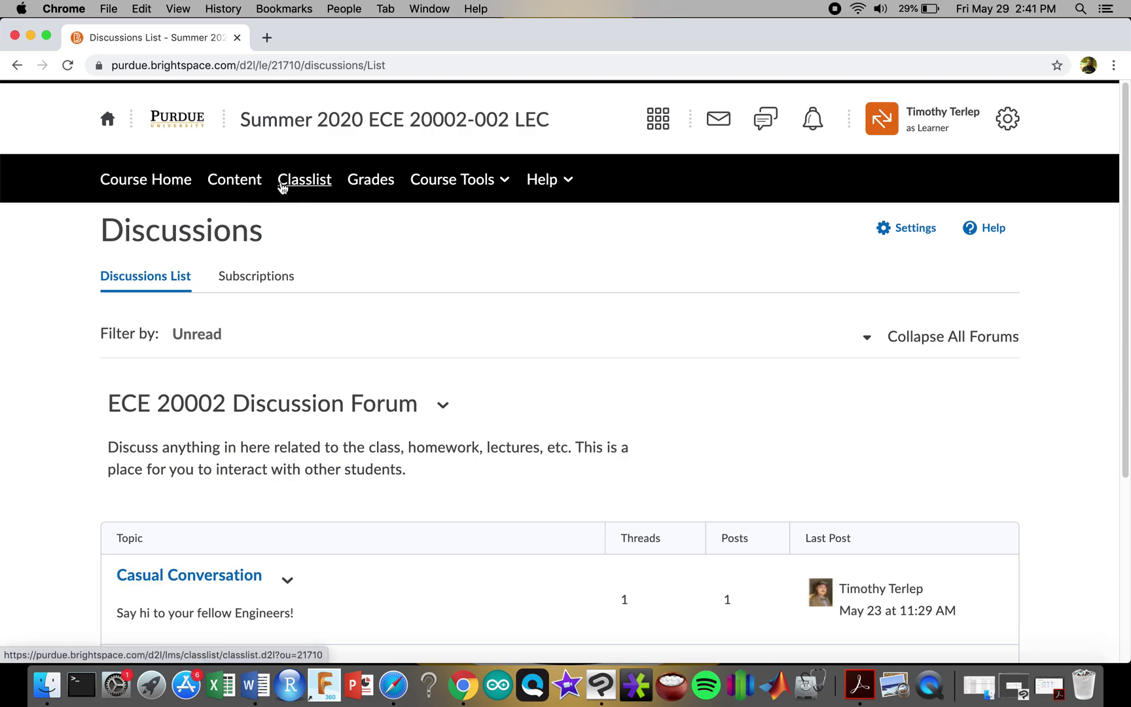
- In Content, view the Syllabus, then the Homework module, and bring up Course Tools
left_click(229, 186)
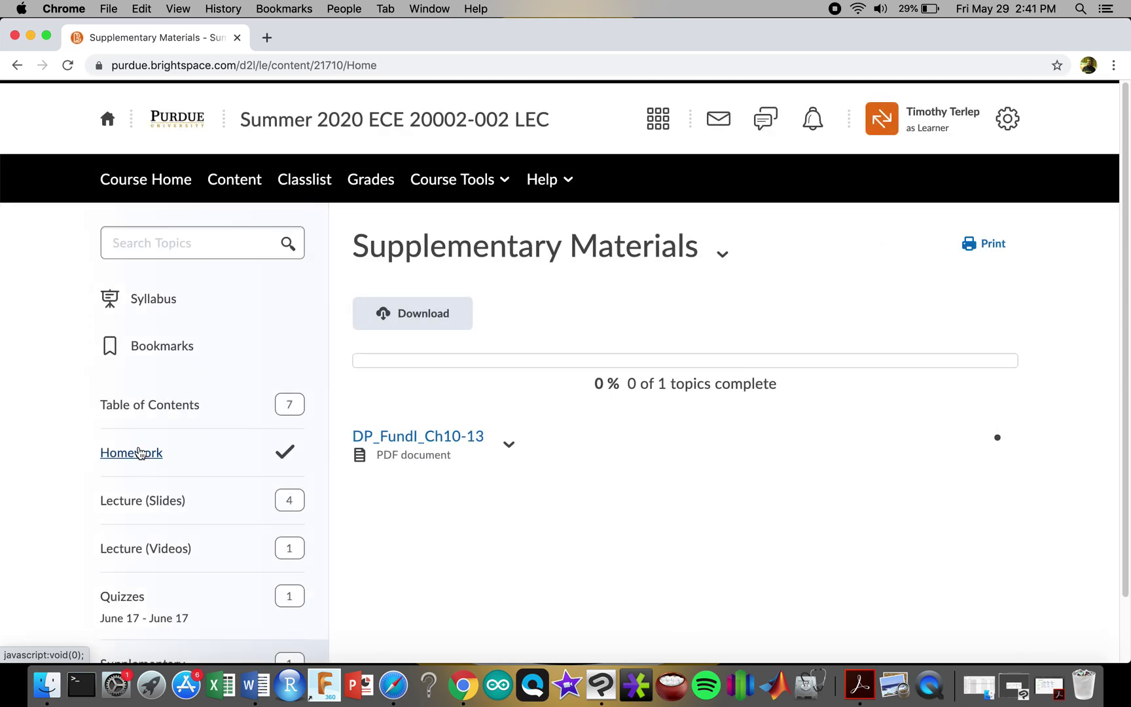
scroll(139, 453, "down", 3)
scroll(139, 453, "up", 3)
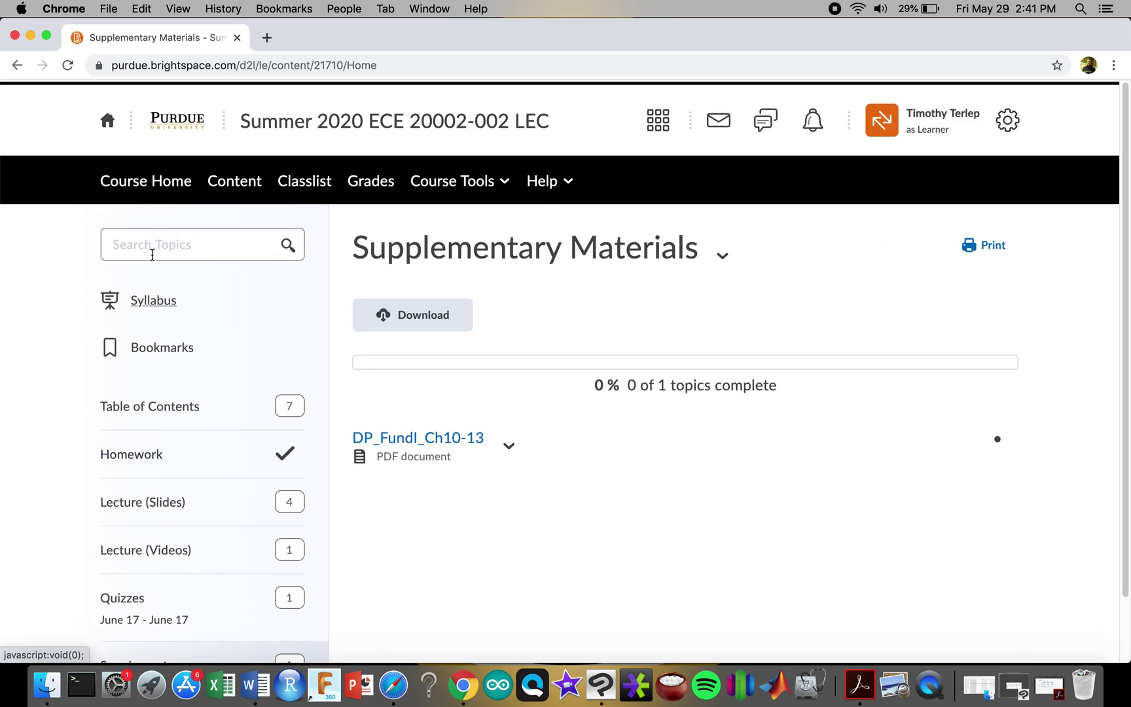
left_click(155, 298)
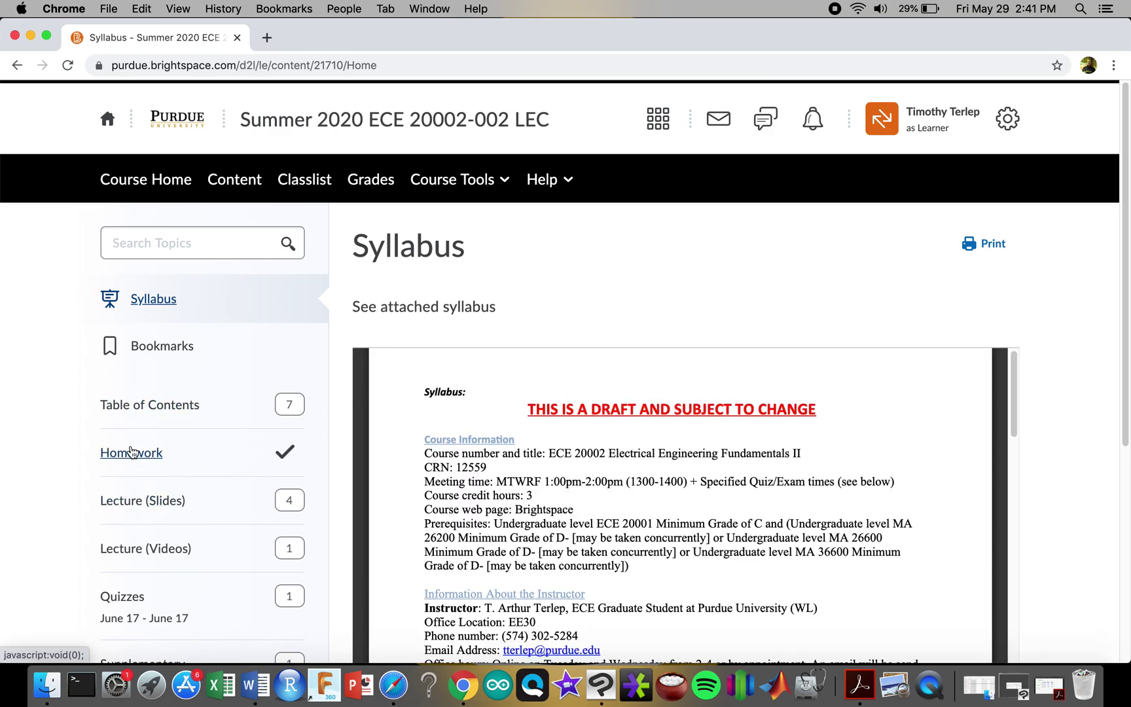
left_click(133, 454)
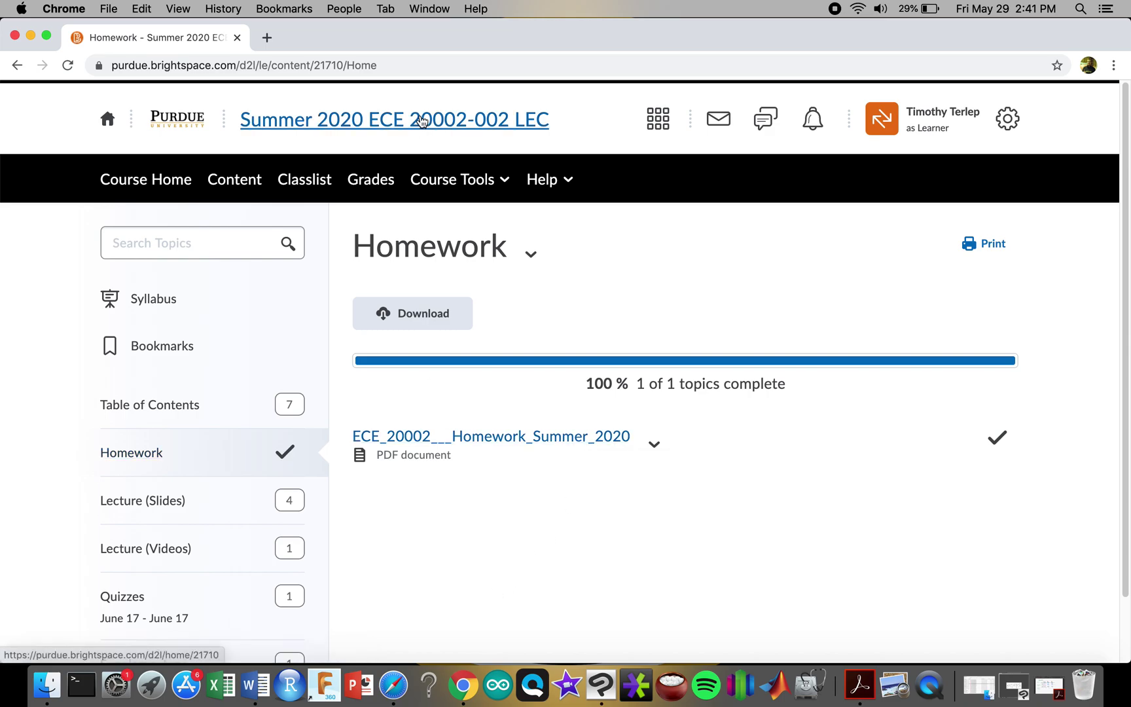
left_click(451, 179)
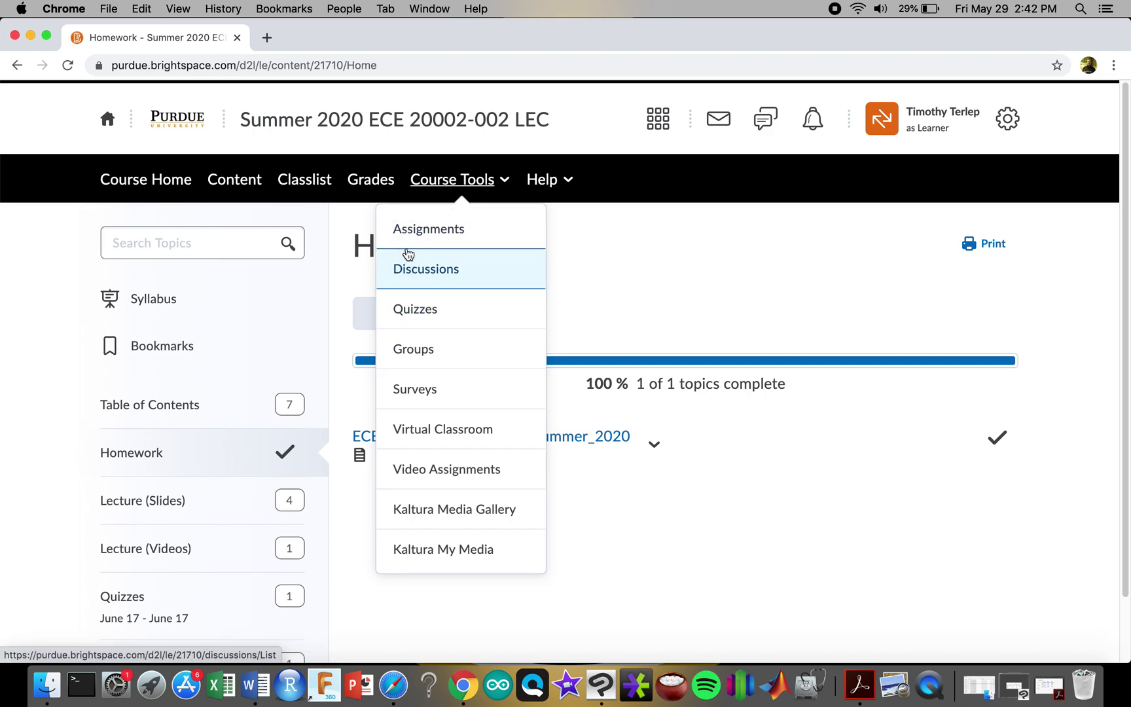
- View Assignments showing Quiz 0 due Jun 17, 2020, then reopen the Course Tools list
left_click(410, 229)
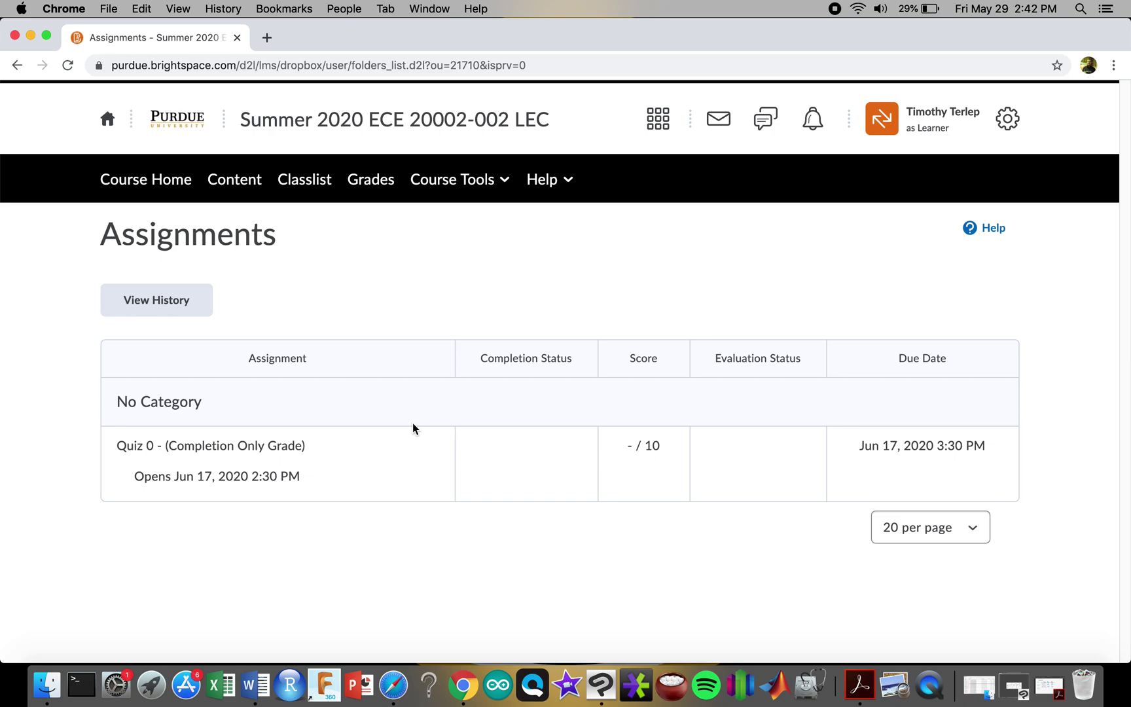
left_click(477, 180)
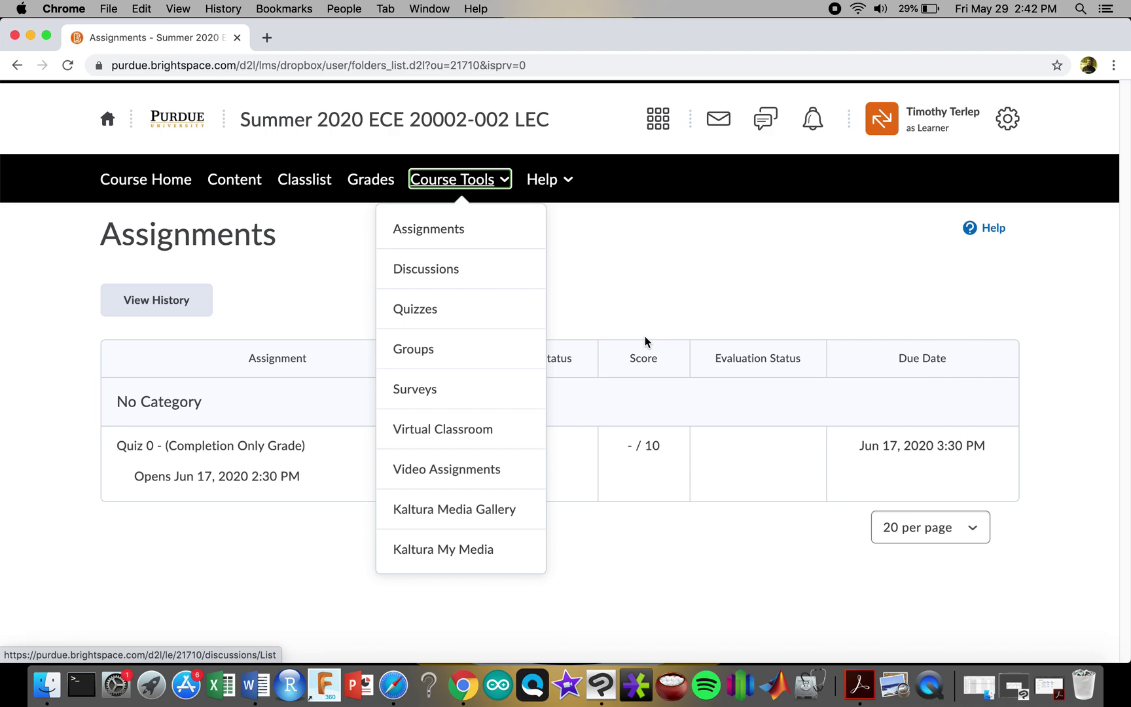
left_click(700, 417)
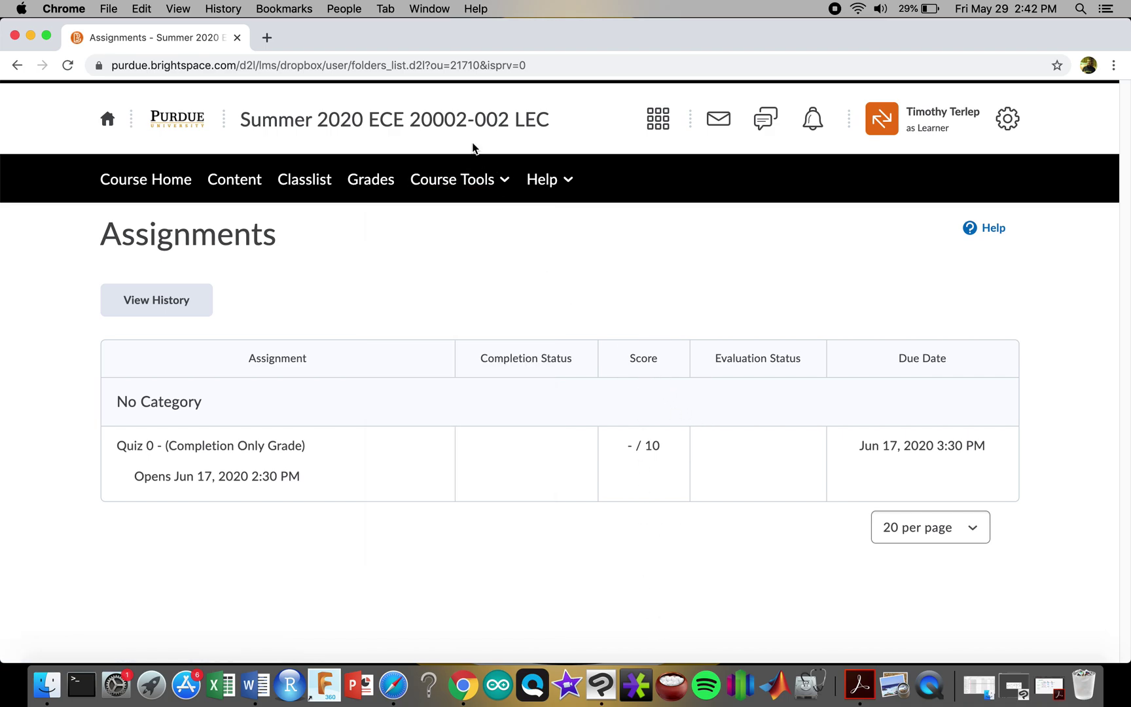
left_click(474, 180)
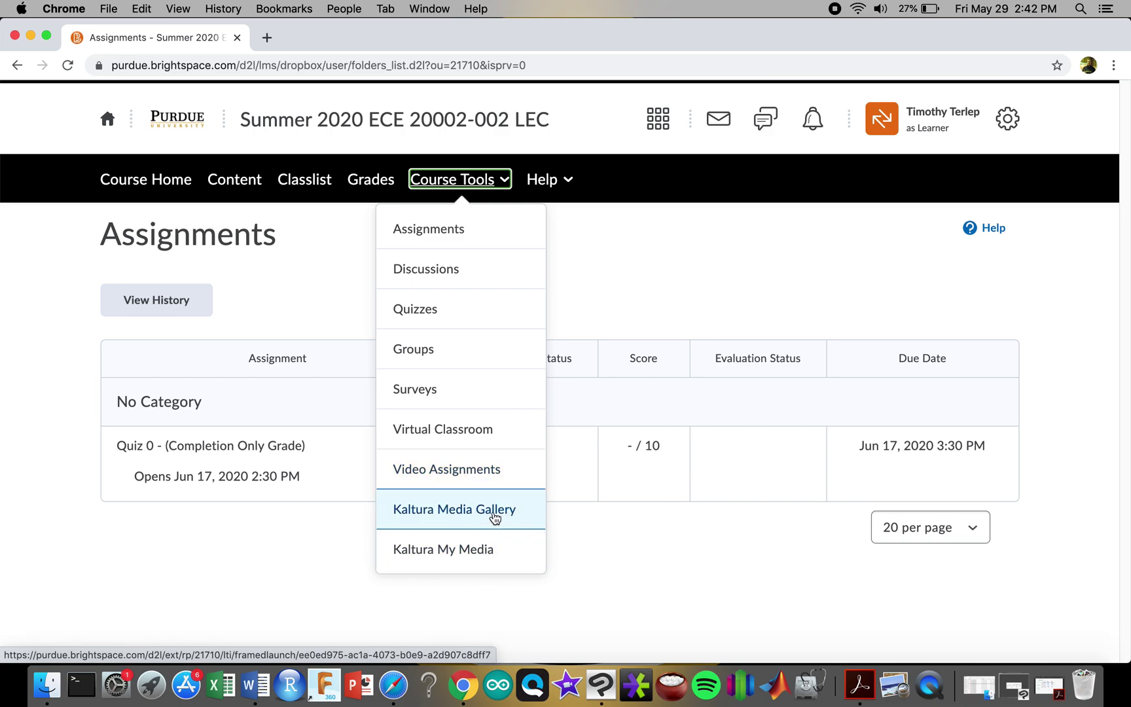
- Browse Lectures 1–4 in the Kaltura Media Gallery, then return to the course homepage
left_click(485, 550)
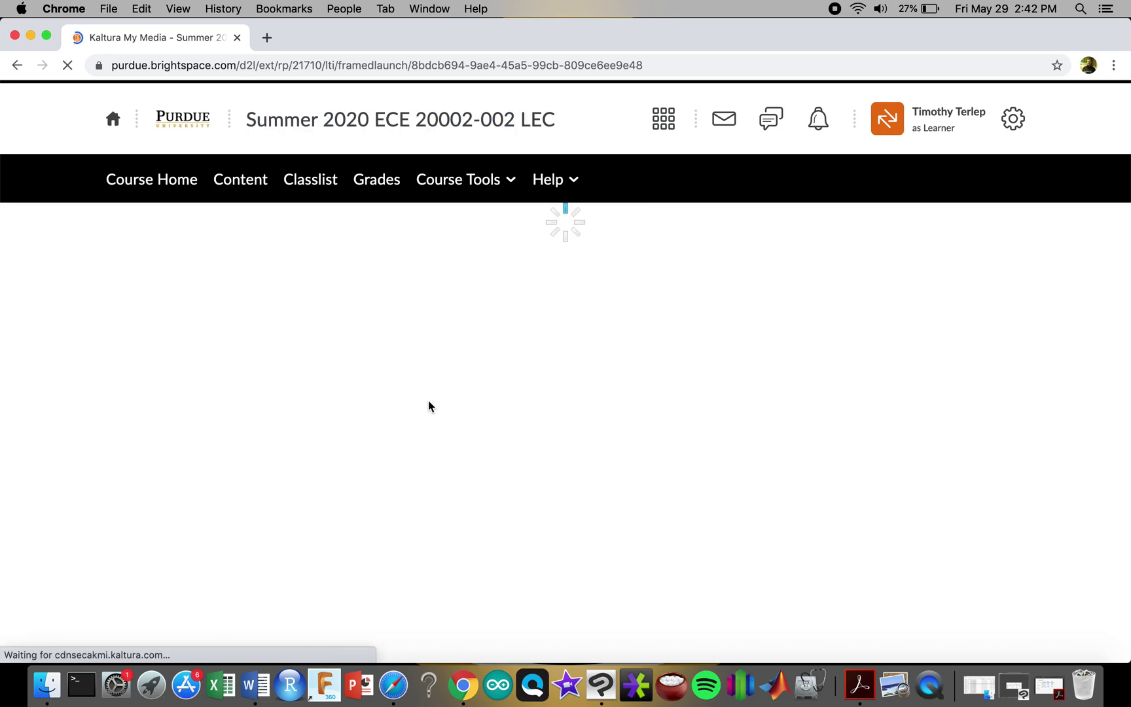
scroll(332, 513, "down", 10)
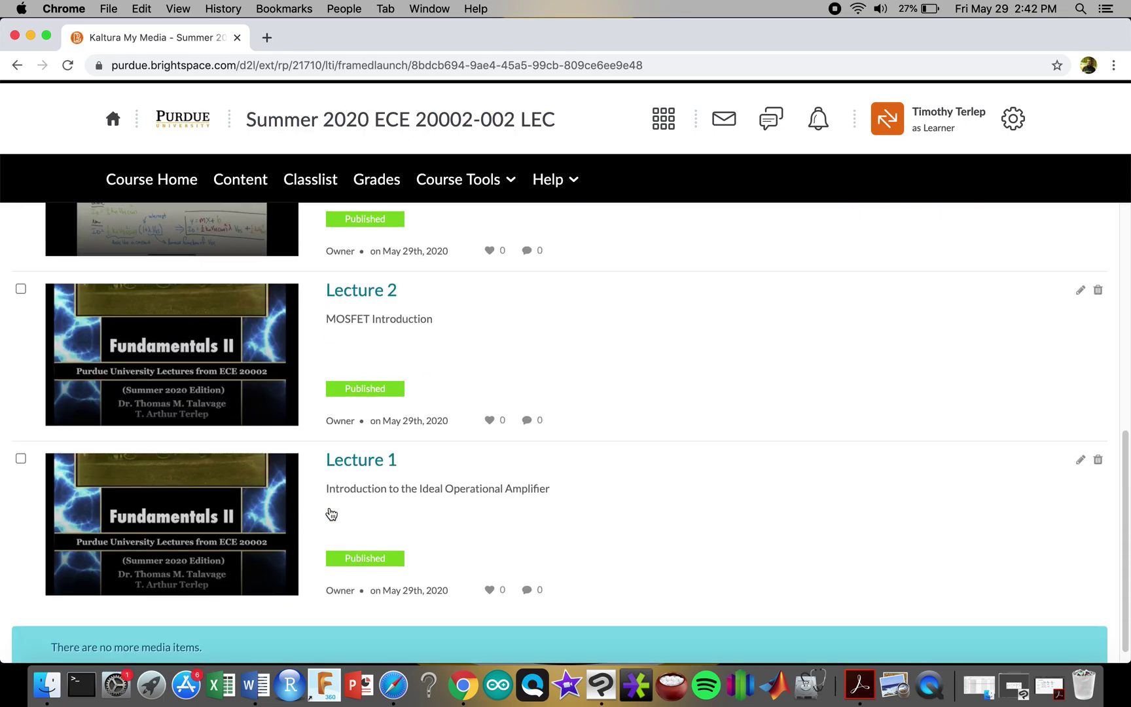
scroll(332, 512, "up", 5)
scroll(331, 514, "up", 5)
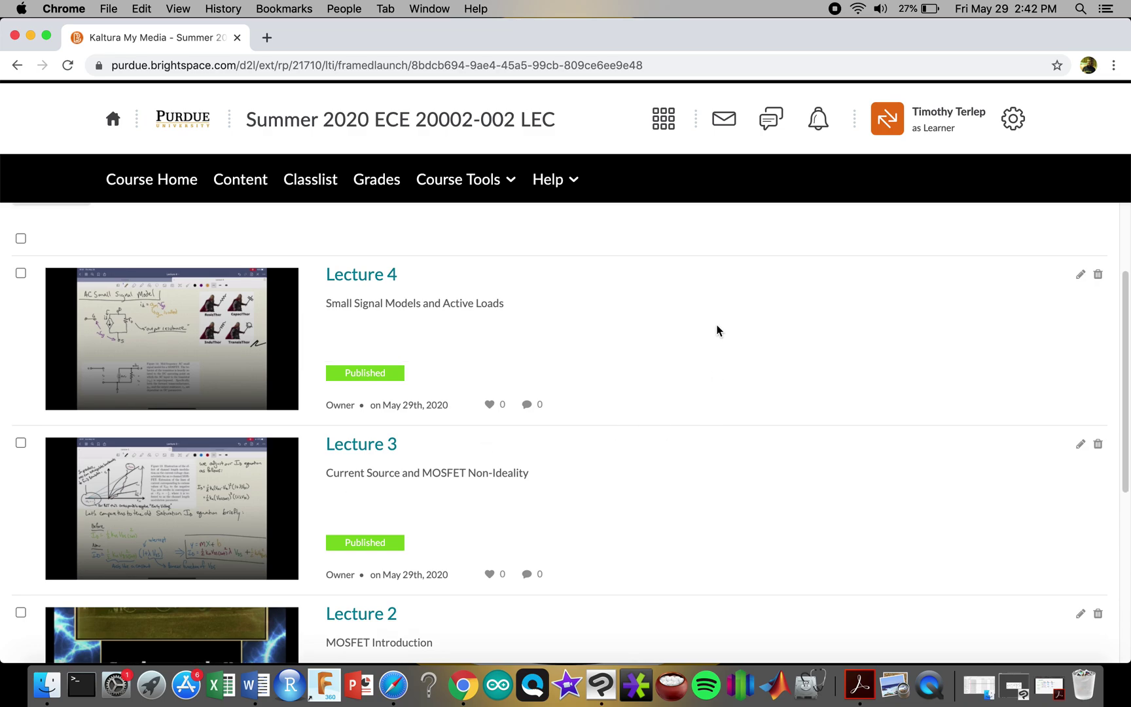
left_click(158, 179)
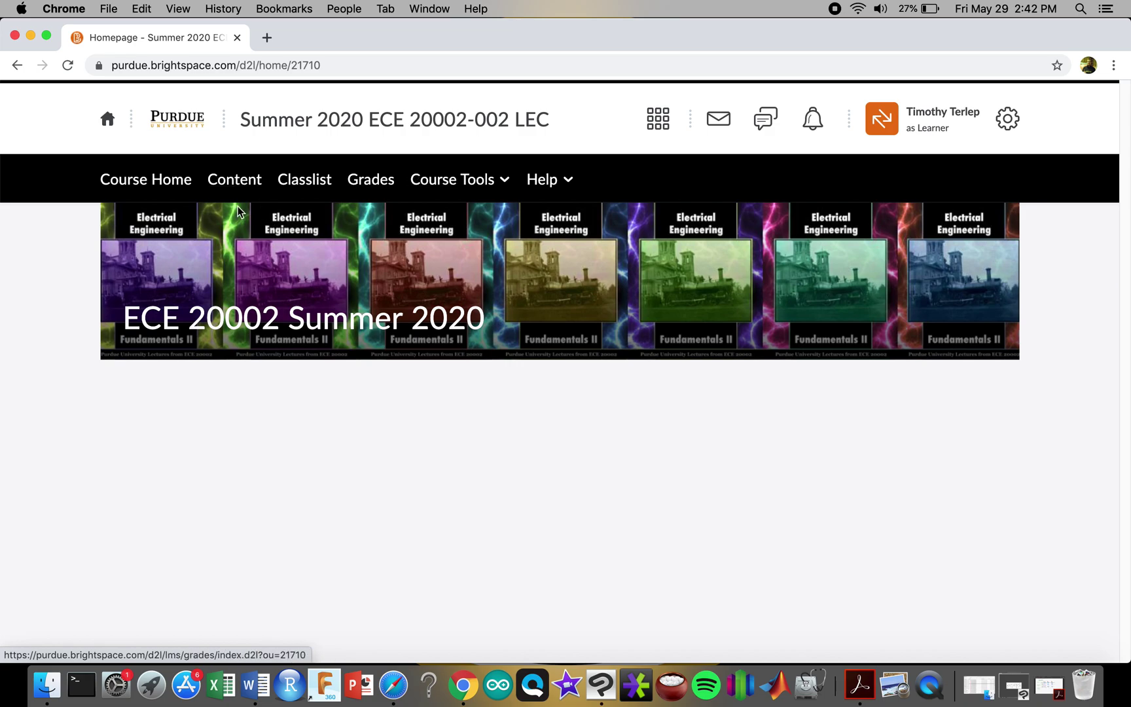
- From Lecture (Videos), replay the start of Lecture 1 on YouTube, then close the video tab
left_click(233, 187)
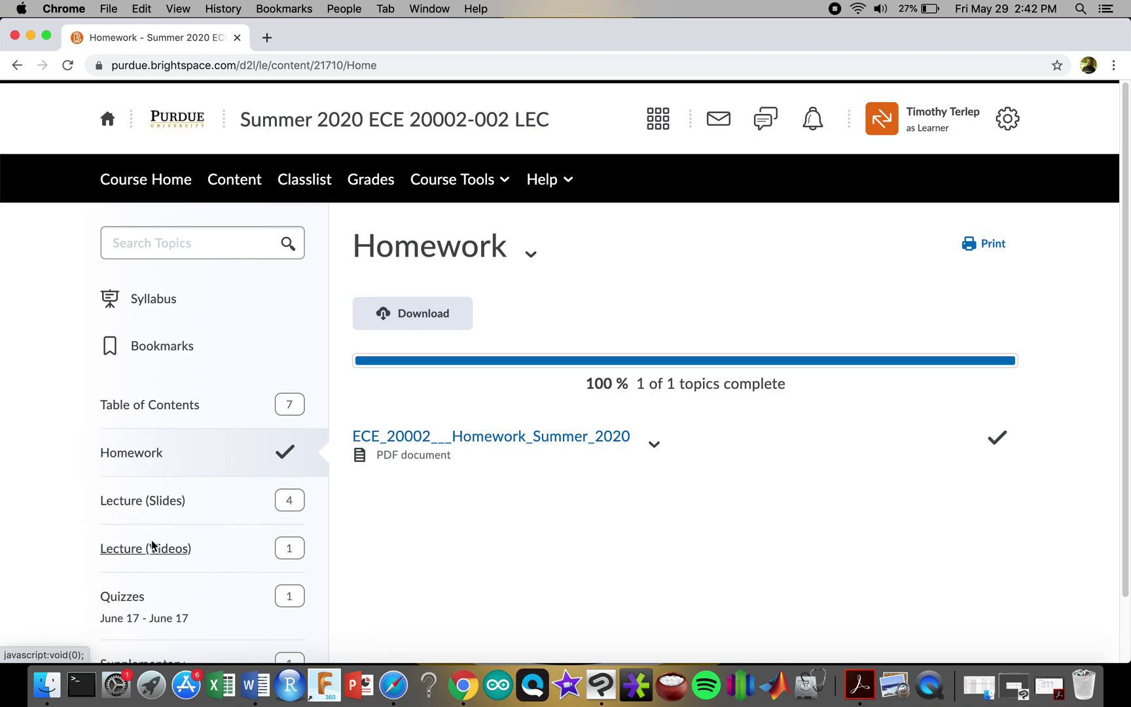
left_click(151, 548)
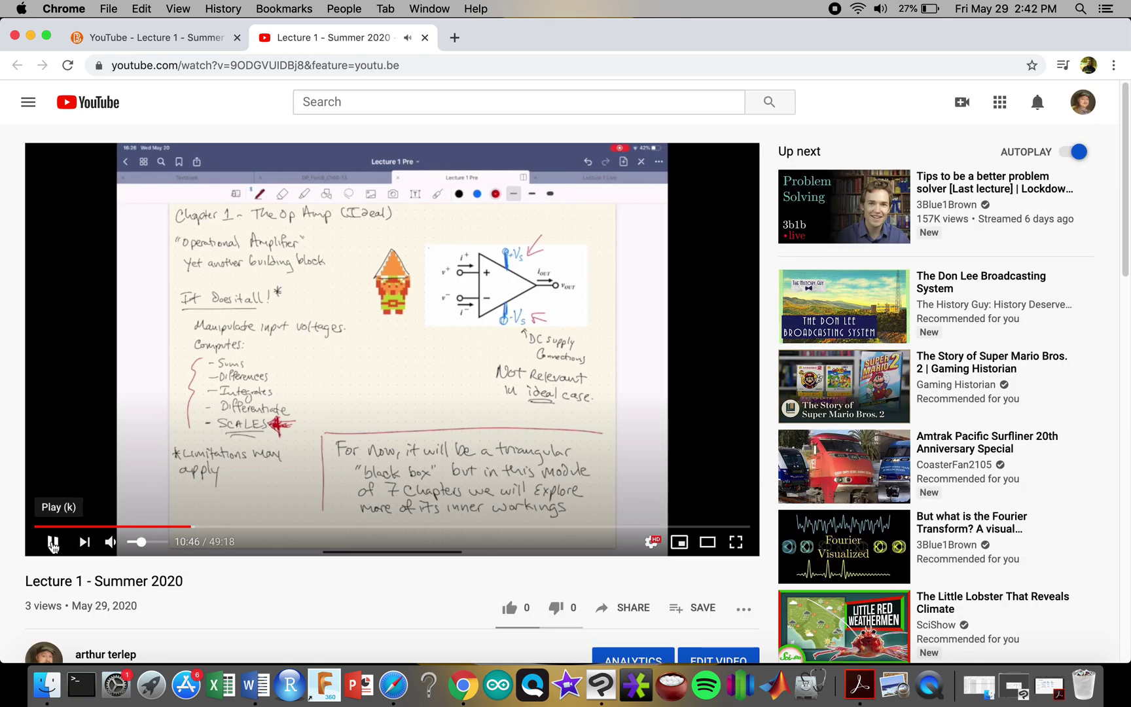
left_click(47, 528)
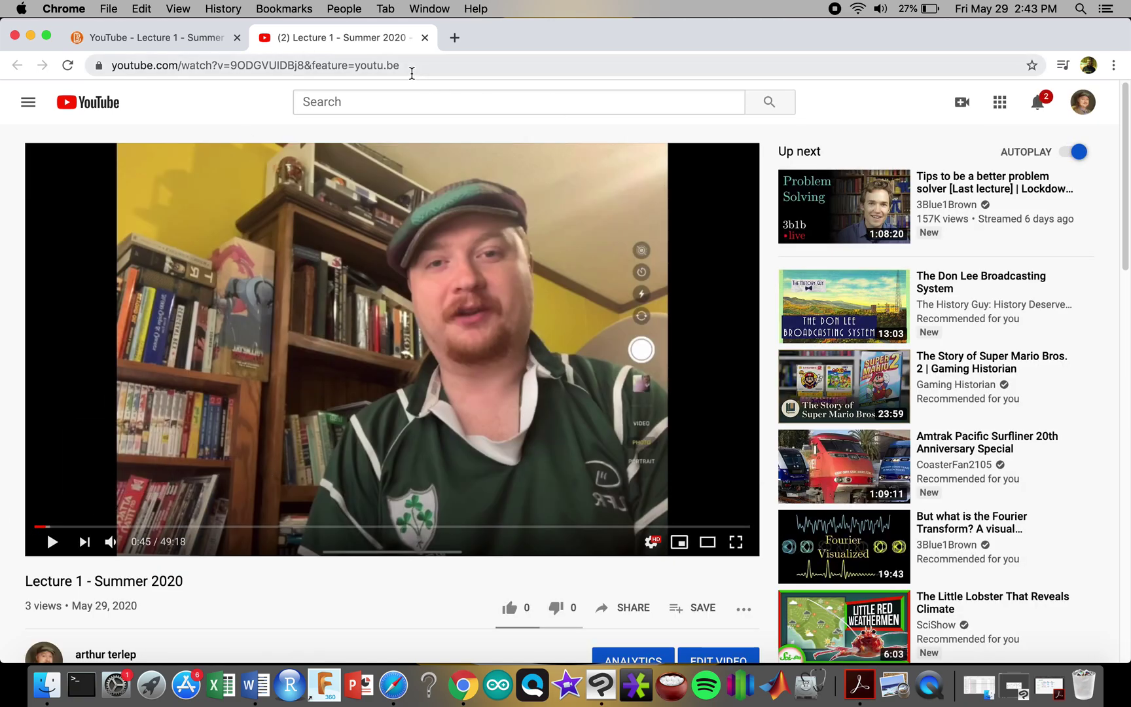
left_click(426, 38)
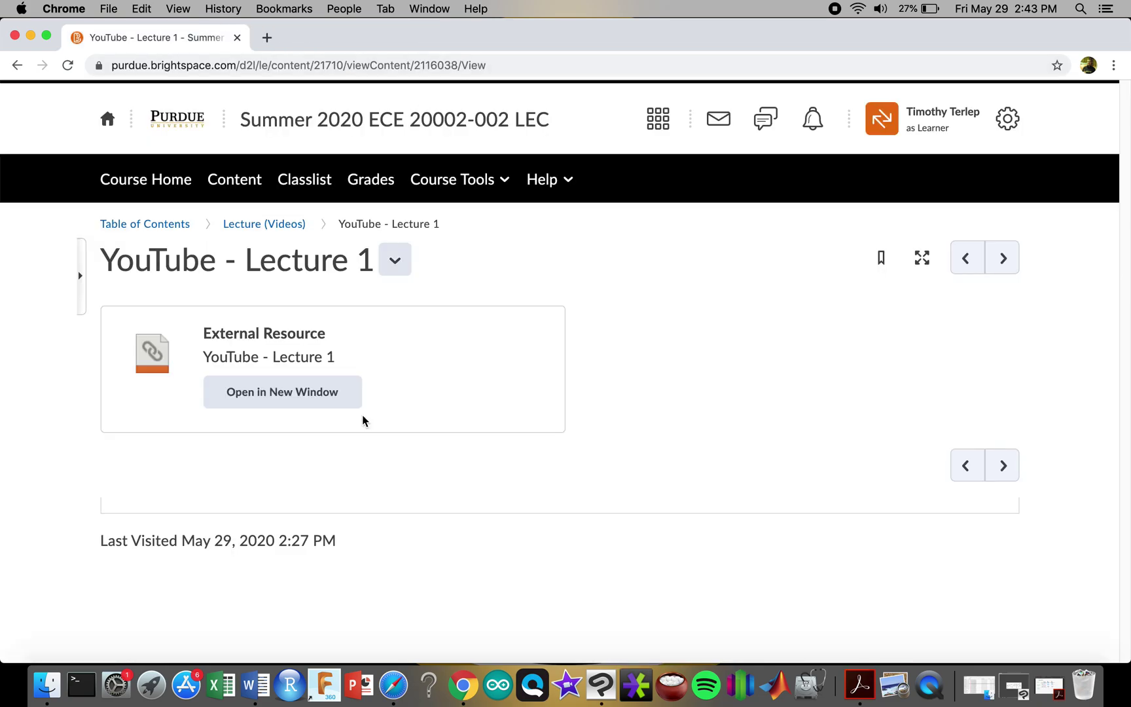